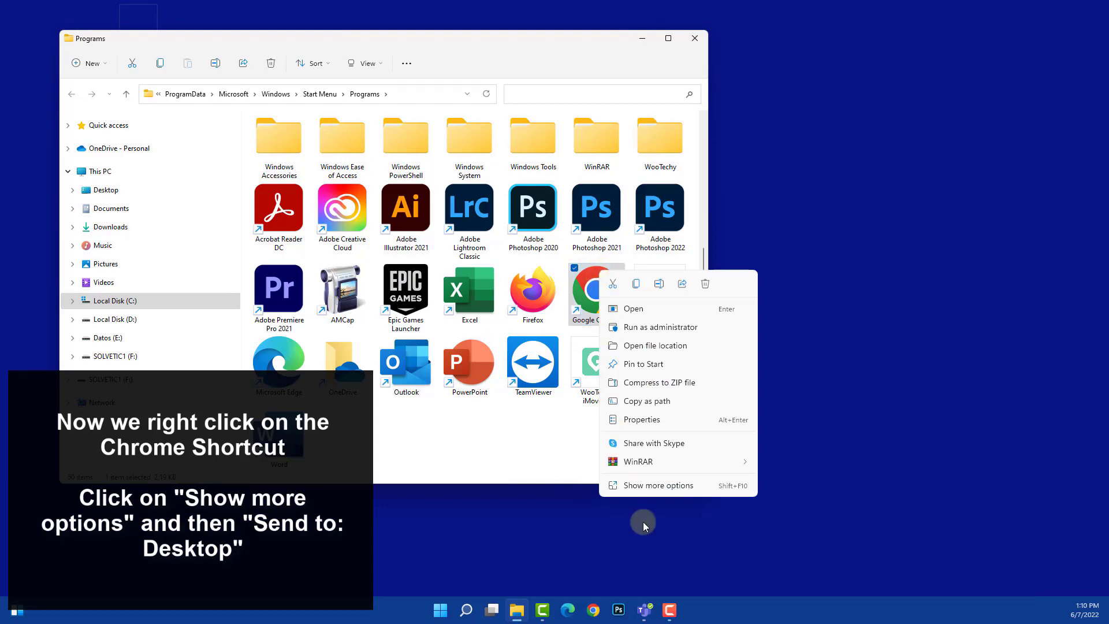
Send the Google Chrome shortcut from the Programs folder to the desktop and minimize the folder window
left_click(646, 485)
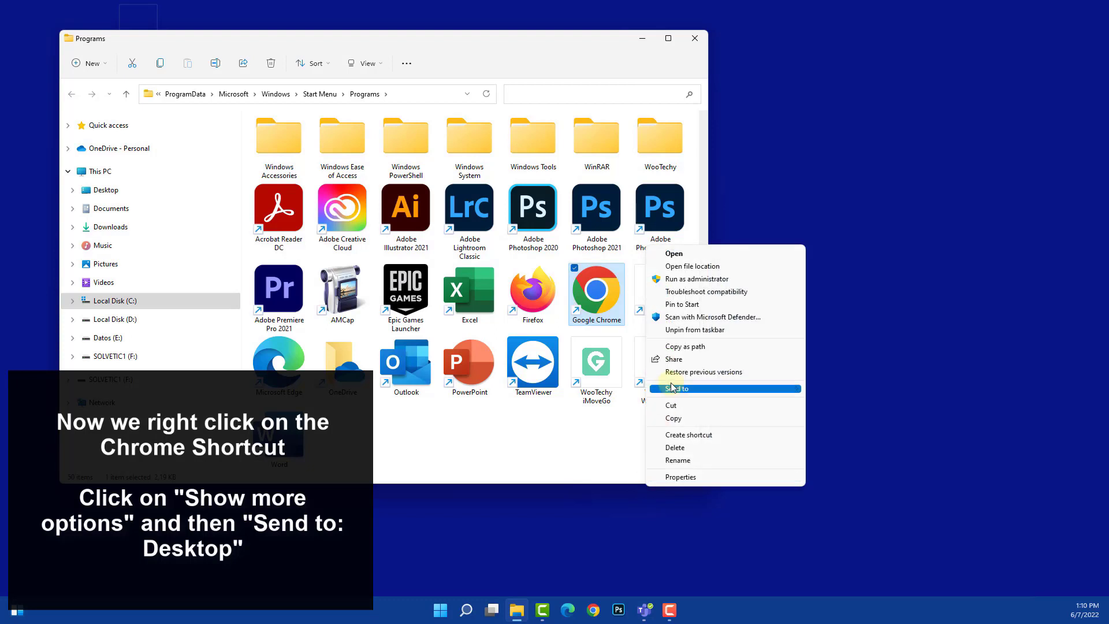
mouse_move(670, 388)
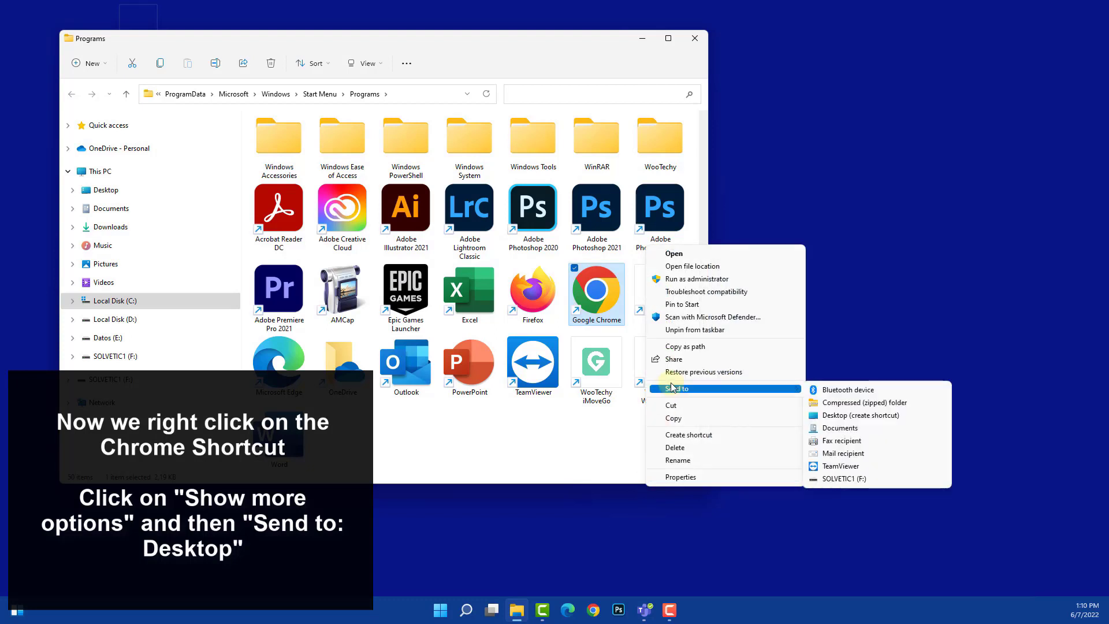
left_click(847, 421)
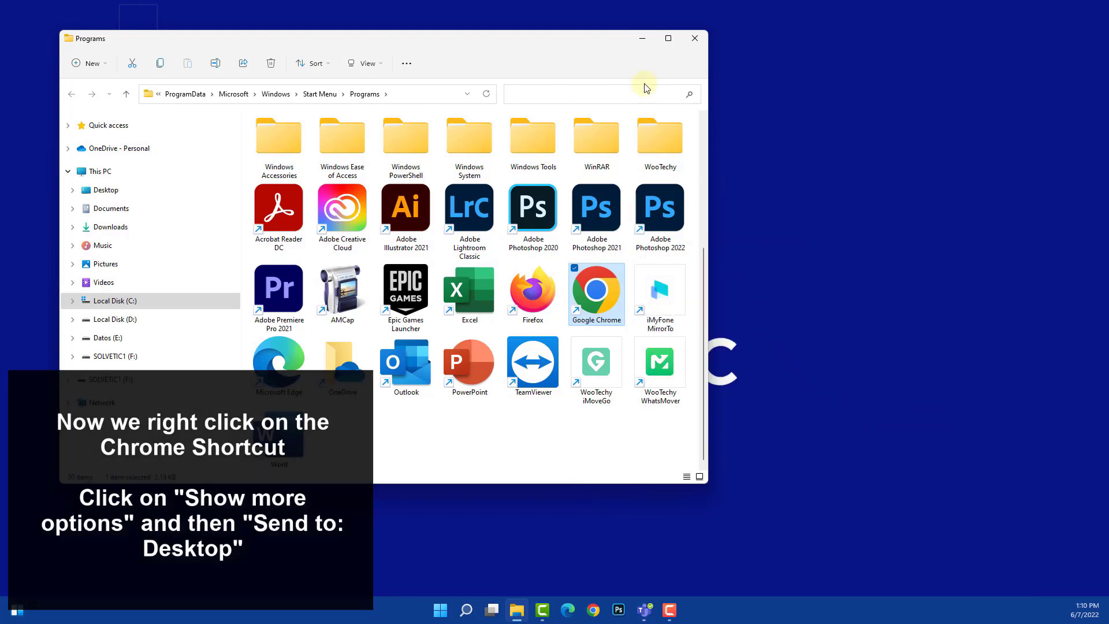
left_click(642, 40)
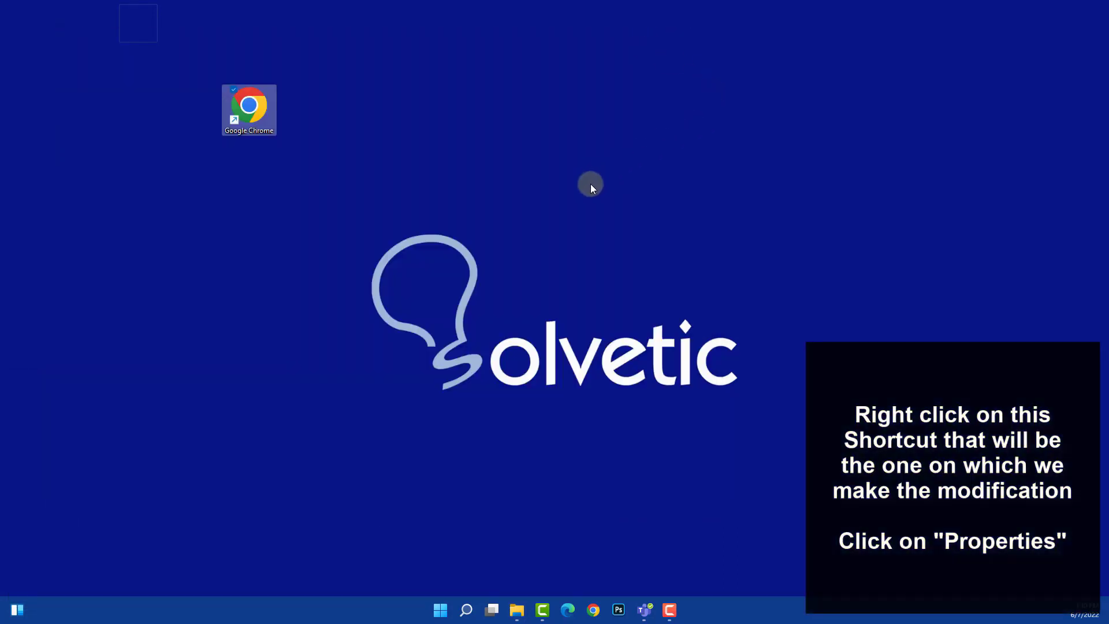
Append " -process-per-site" to the end of the target path in the desktop Google Chrome shortcut's properties and save the change
left_click(290, 115)
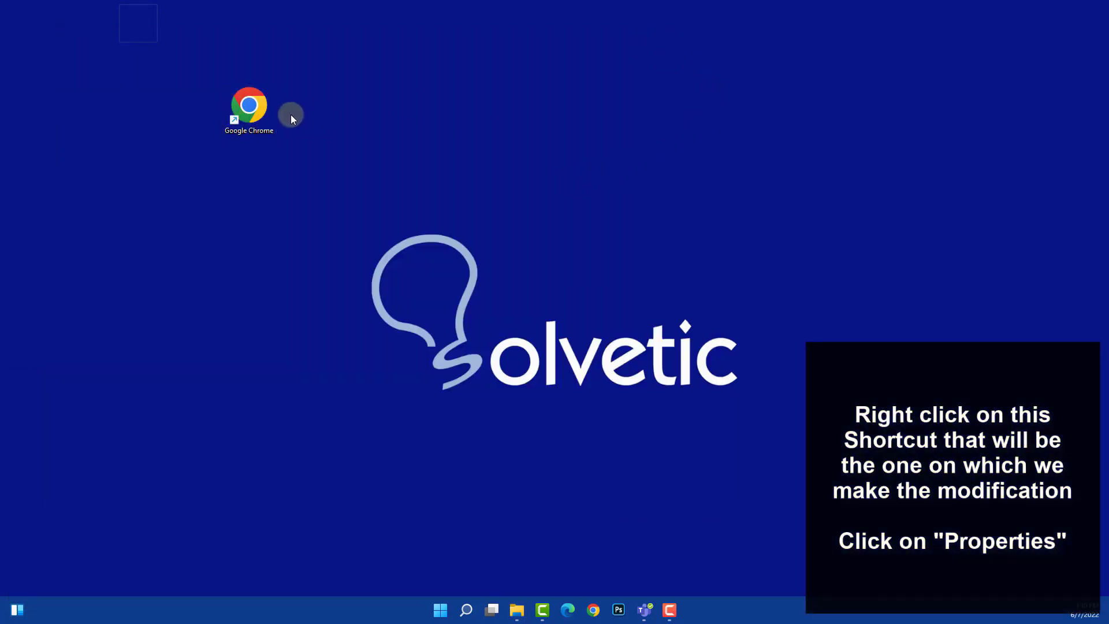
right_click(249, 105)
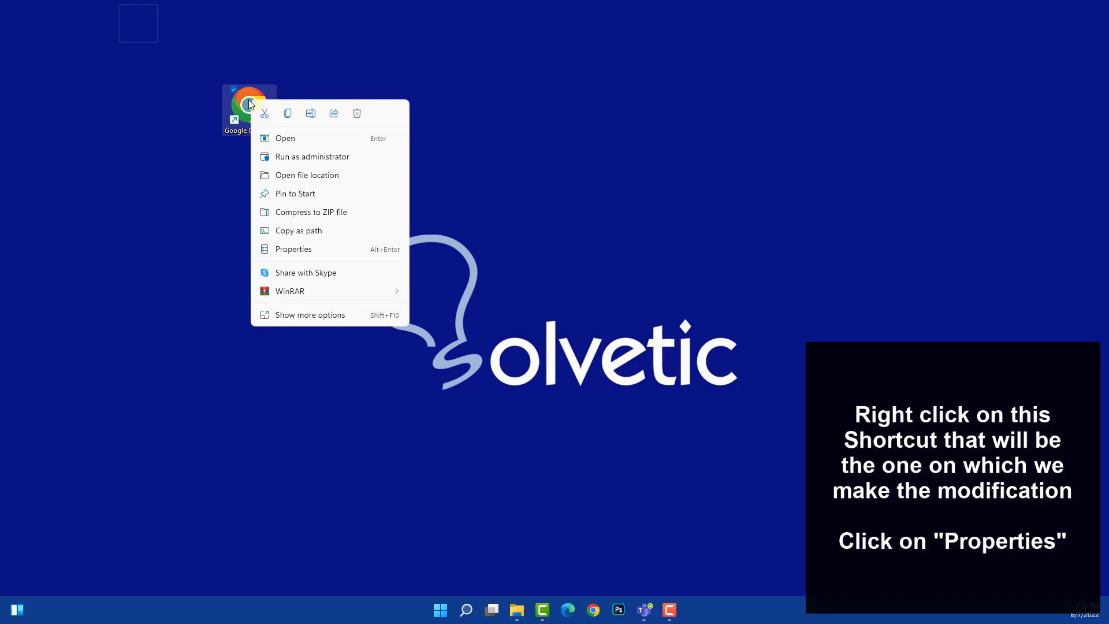
left_click(305, 256)
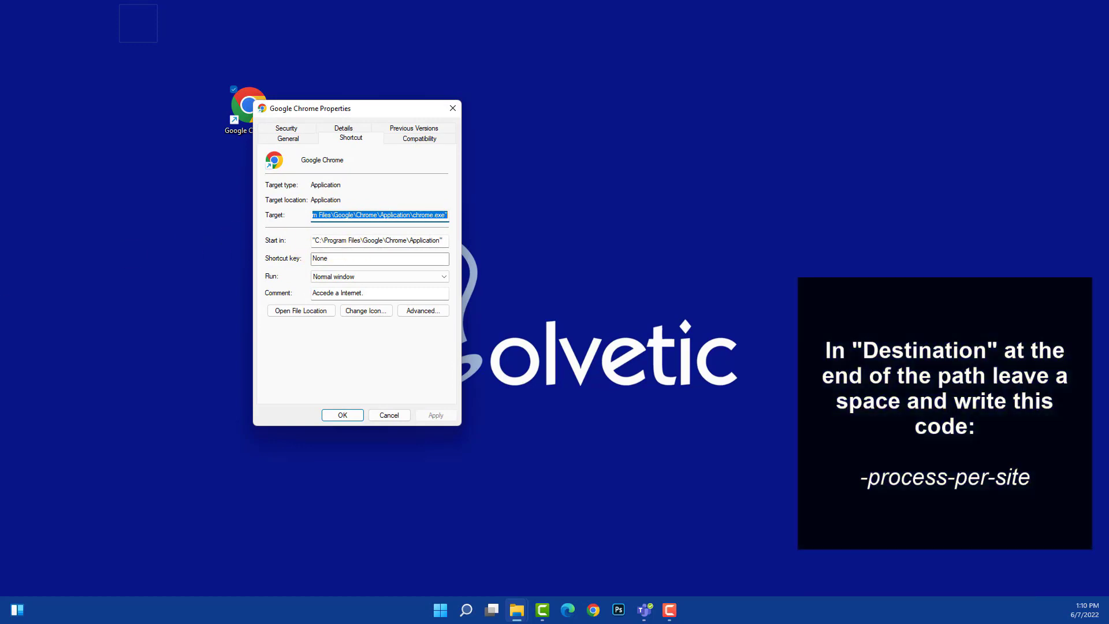
left_click(446, 214)
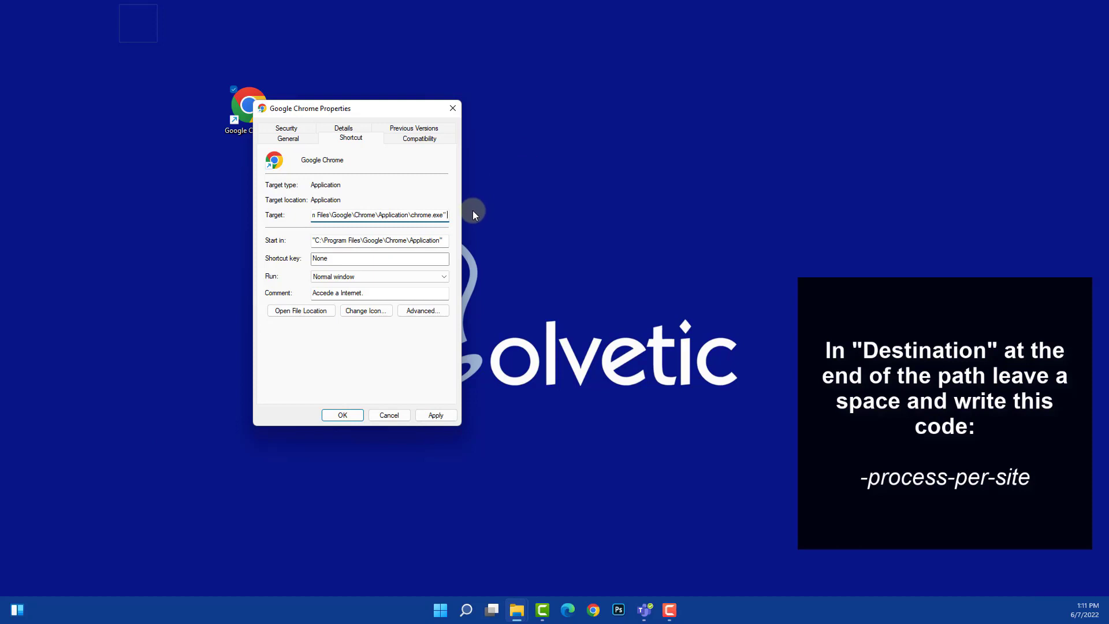
type("-process-per-site")
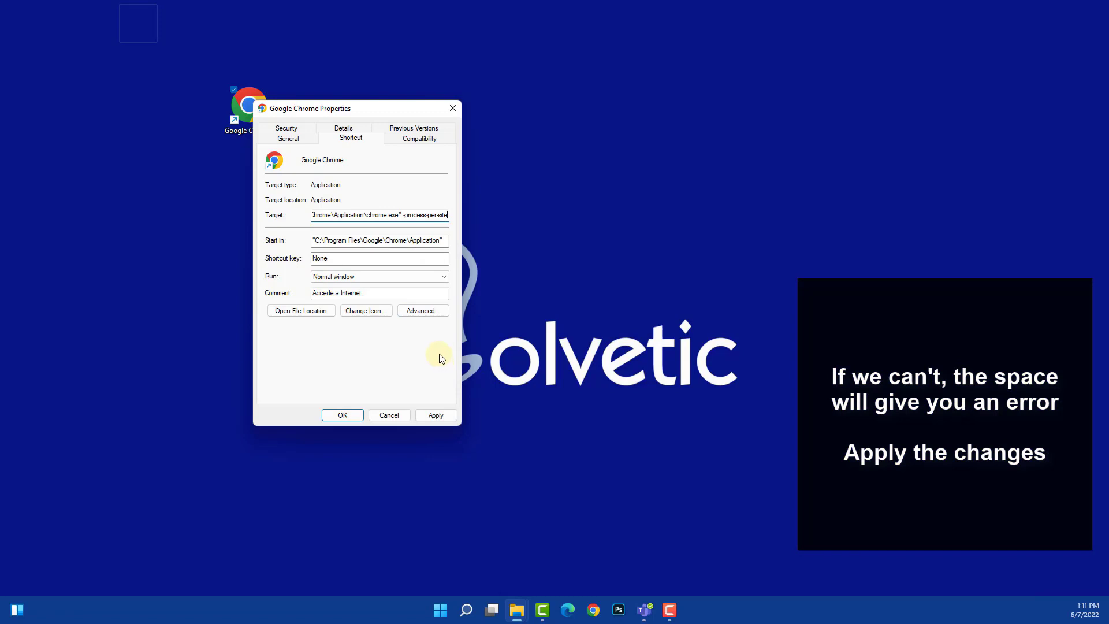
left_click(435, 415)
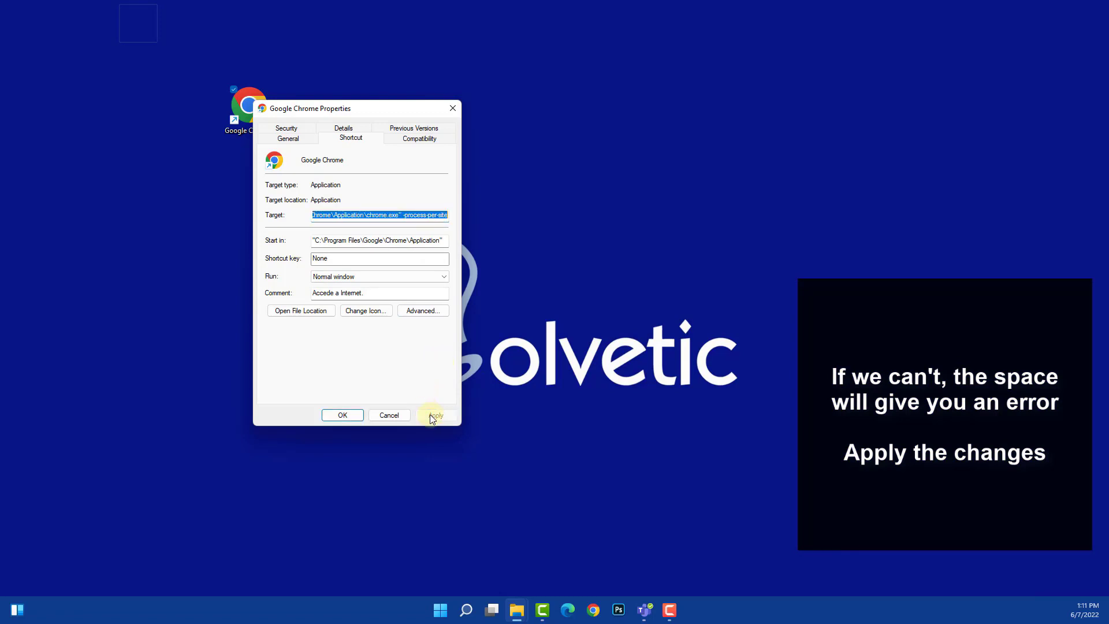
left_click(343, 415)
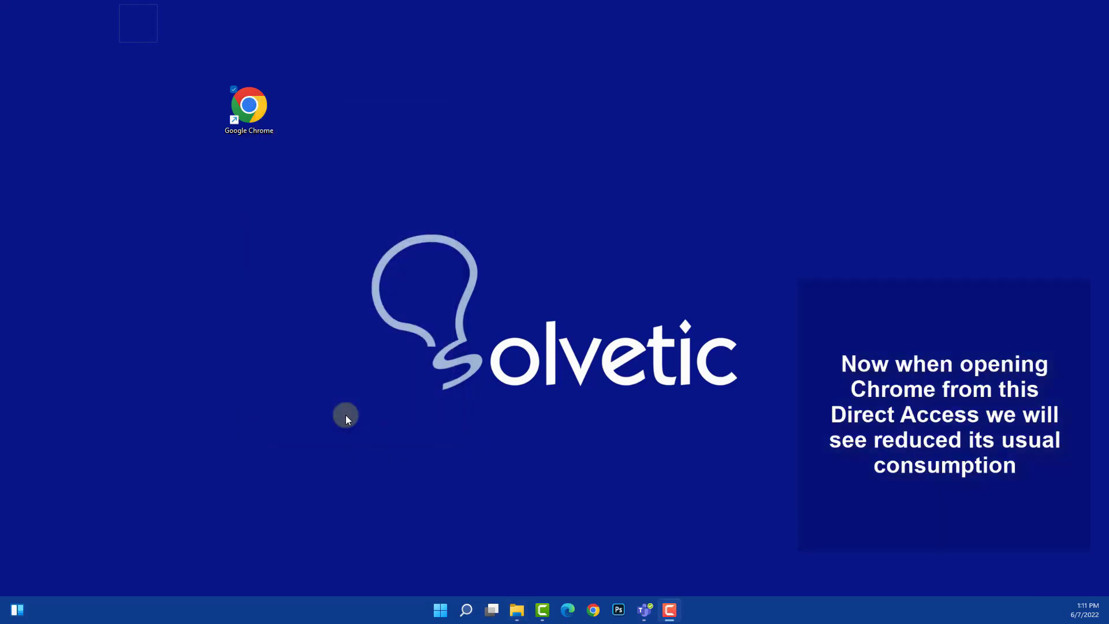
Search Windows for "task" and open Task Manager
left_click(466, 610)
type("task")
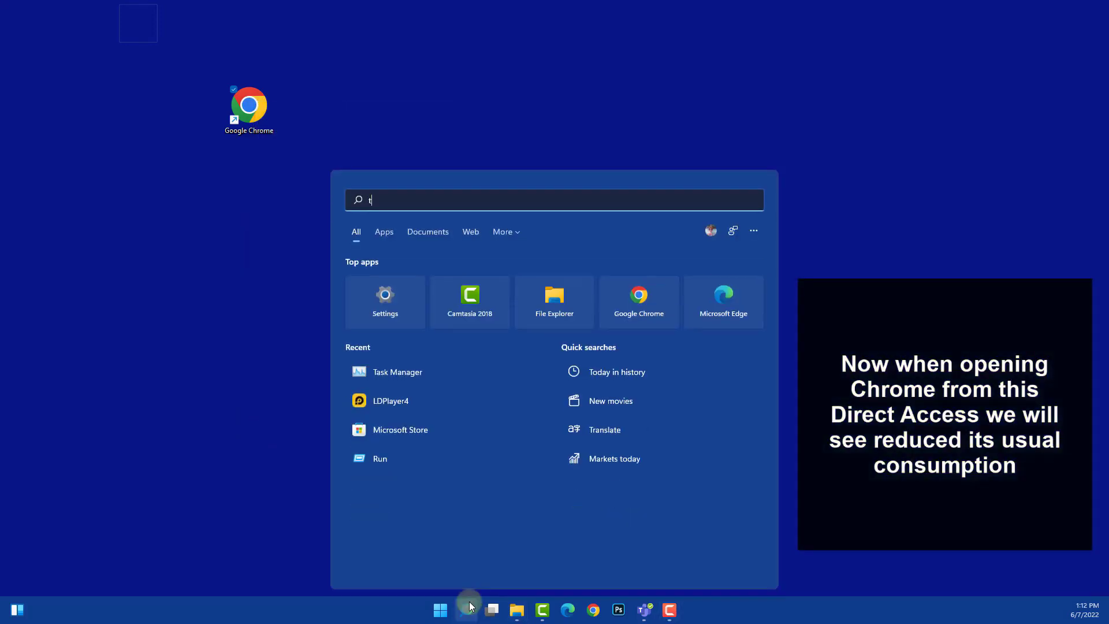
left_click(397, 280)
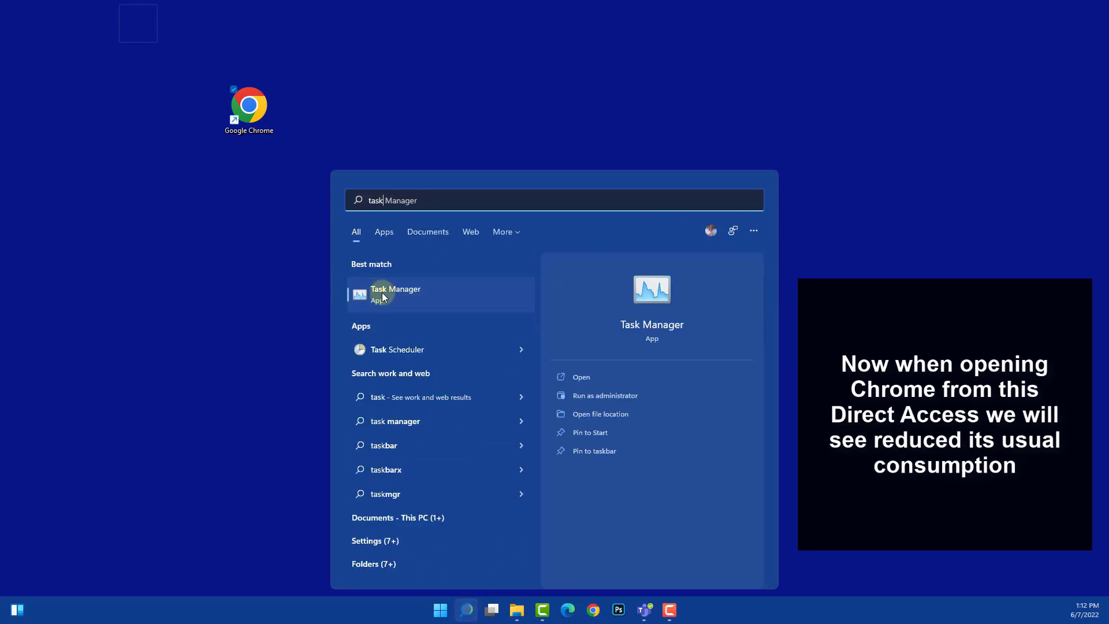
left_click(382, 294)
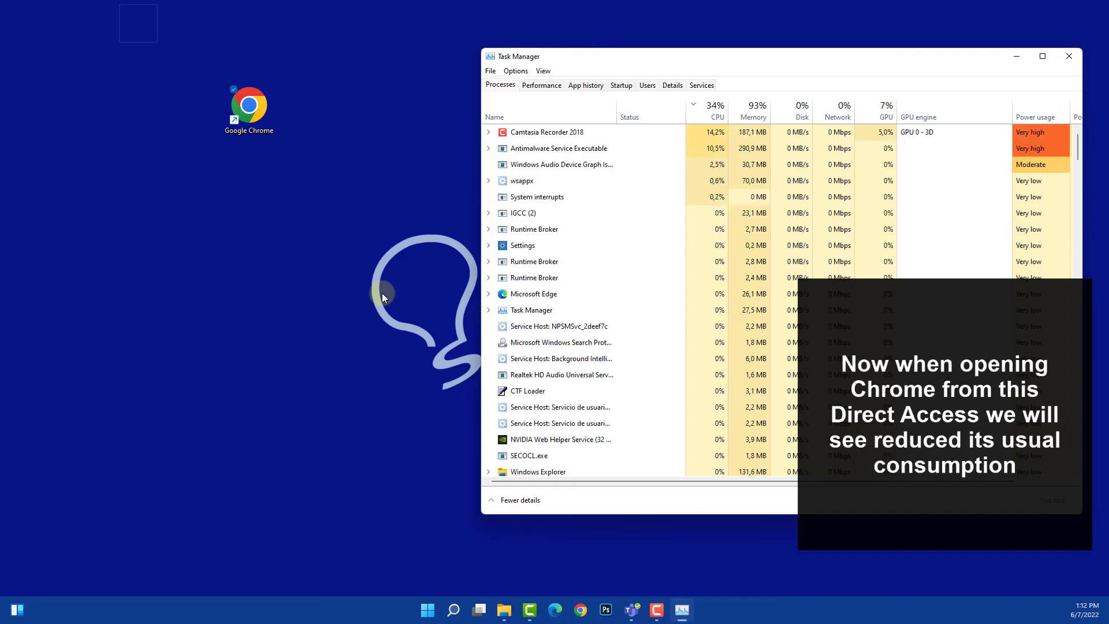
Launch Google Chrome from the modified desktop shortcut and select its process in Task Manager
left_click(254, 113)
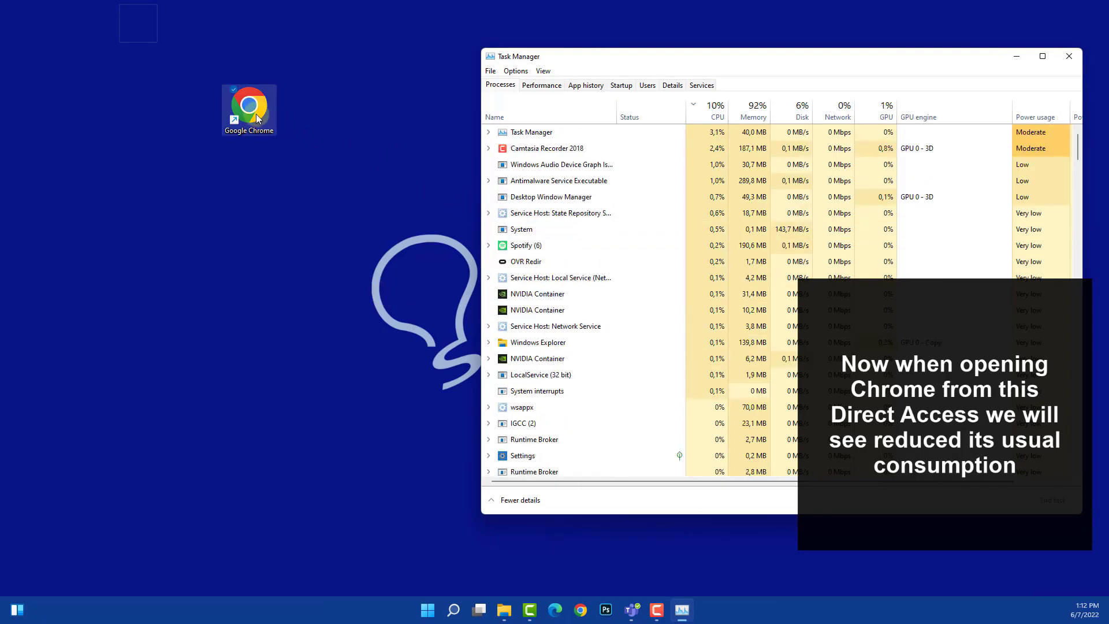
double_click(257, 118)
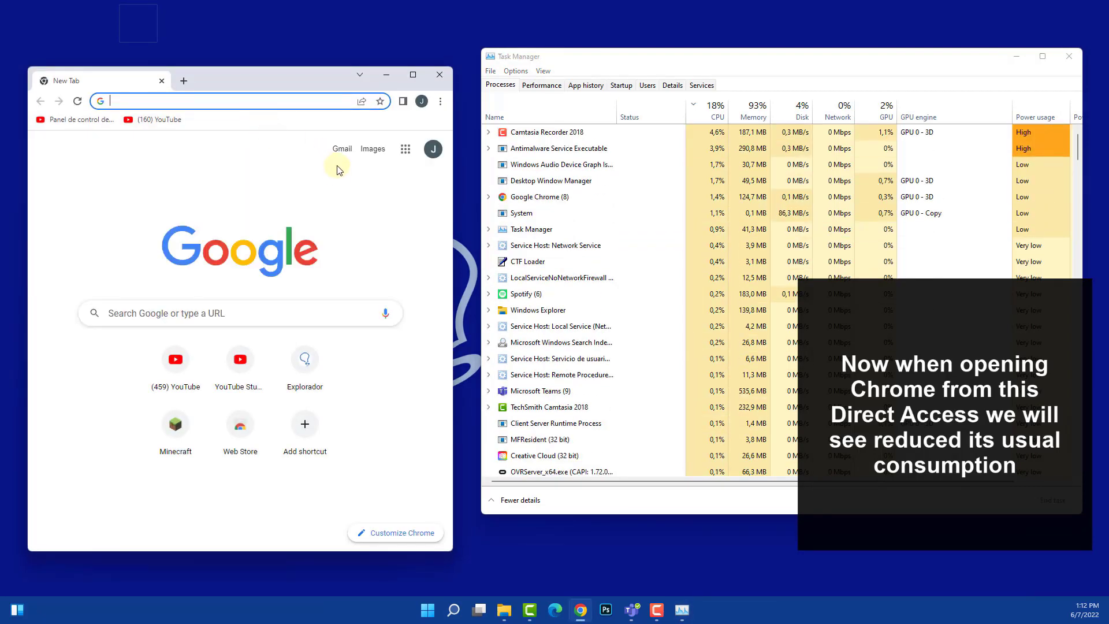
left_click(522, 181)
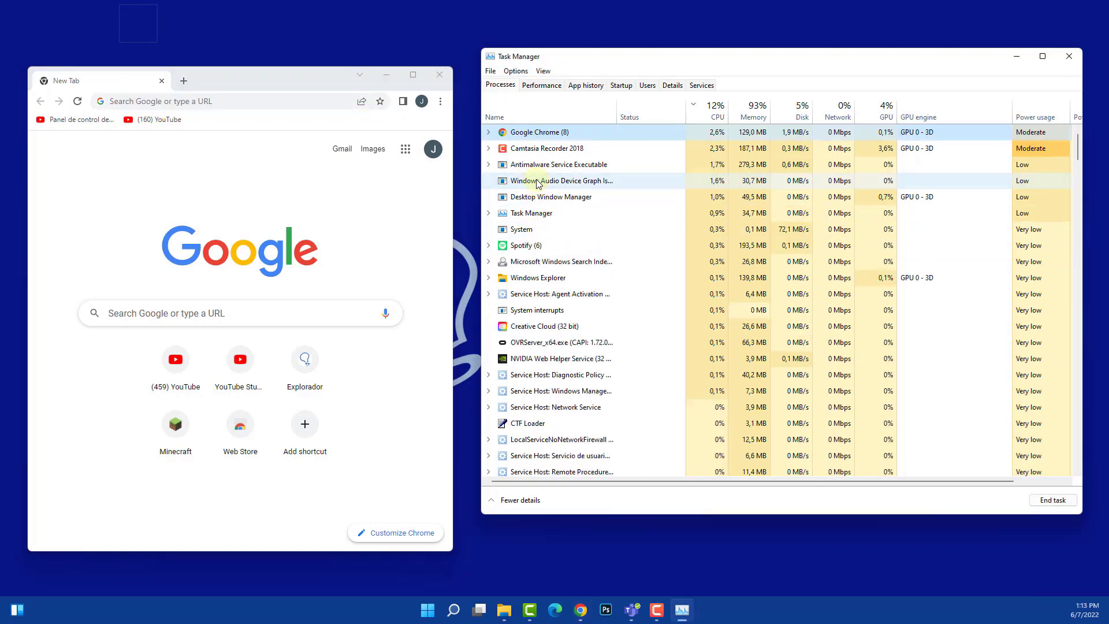
Duplicate the New Tab page in Chrome, and duplicate the resulting copy as well
right_click(115, 81)
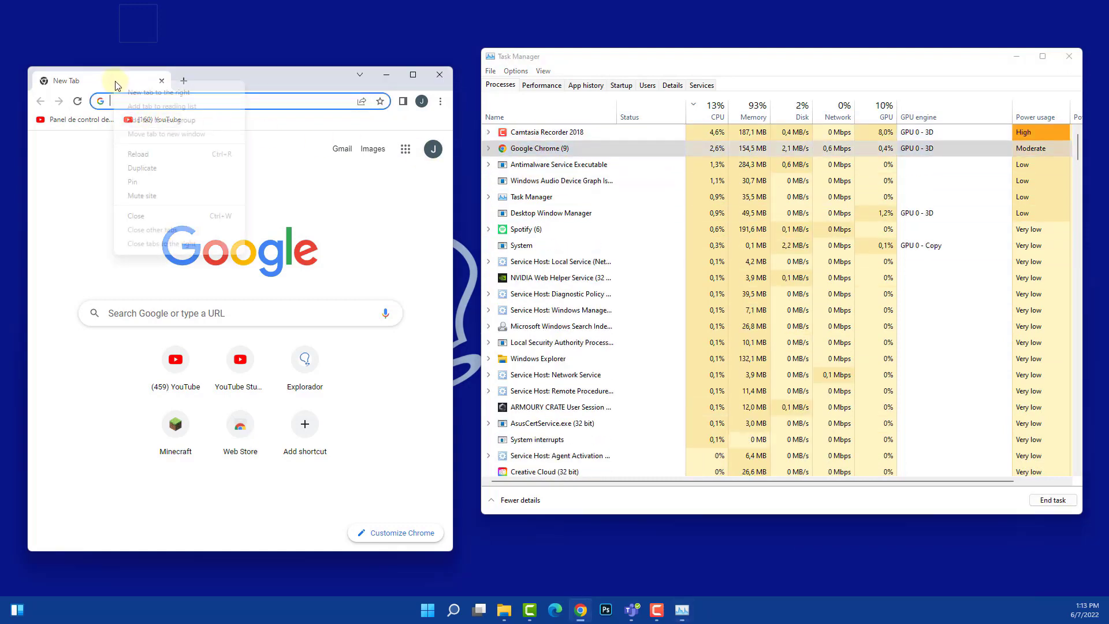
left_click(145, 169)
right_click(199, 81)
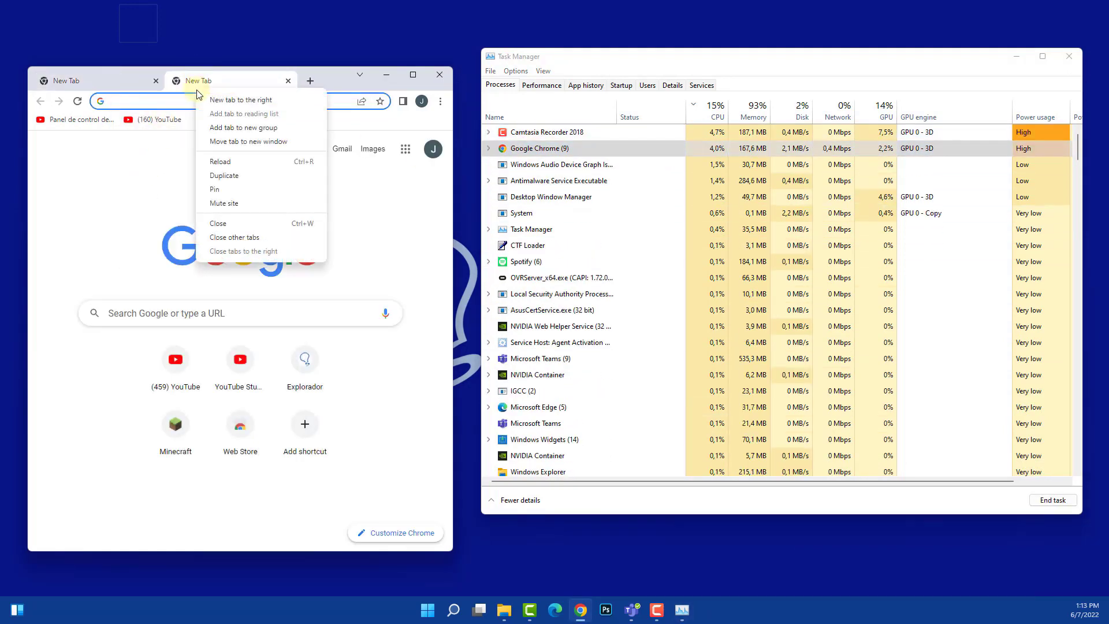
left_click(219, 169)
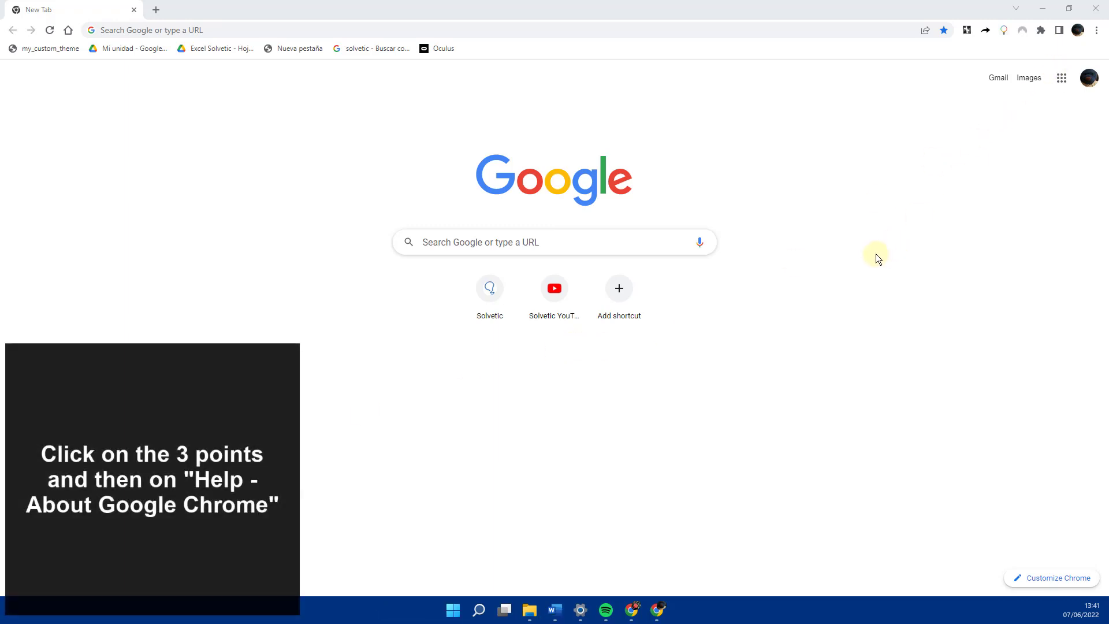
Check Chrome for available updates on the About Google Chrome page
left_click(1096, 31)
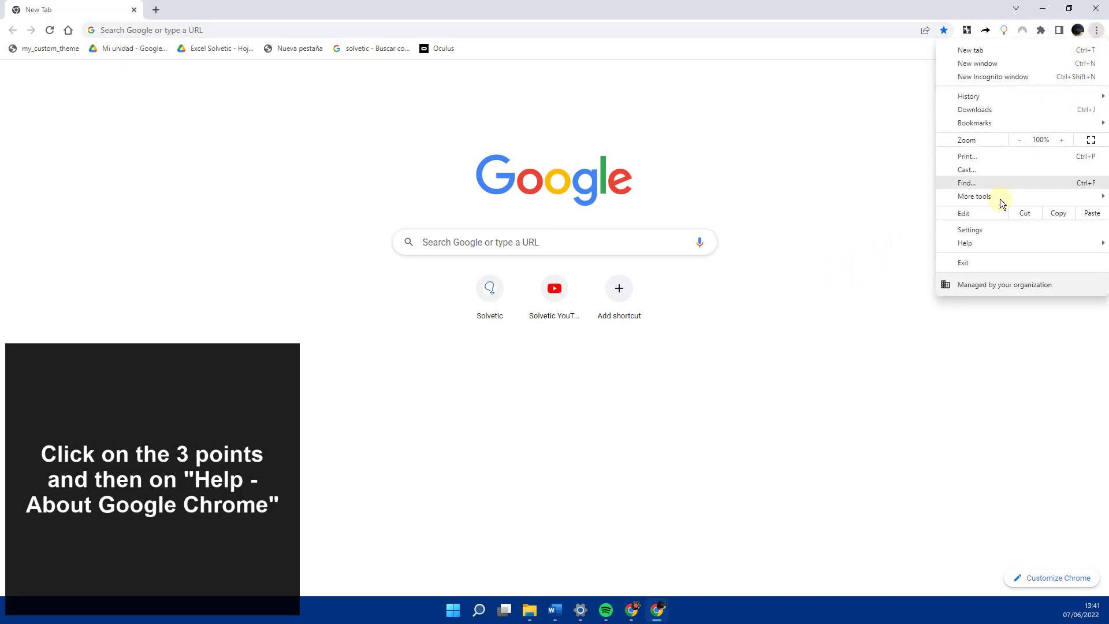
mouse_move(972, 243)
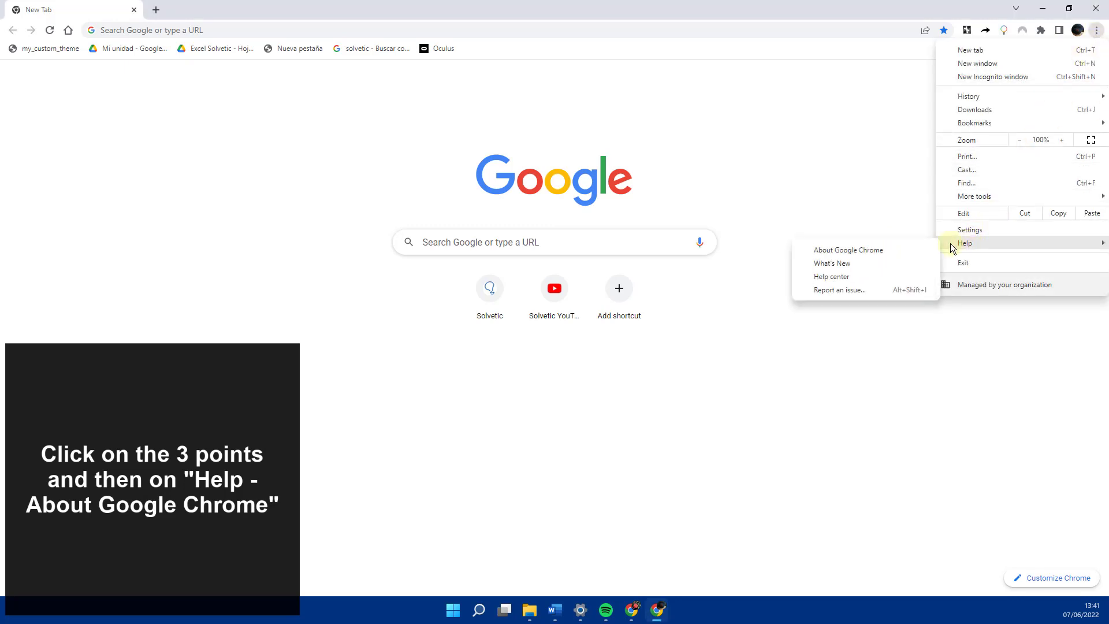
left_click(850, 250)
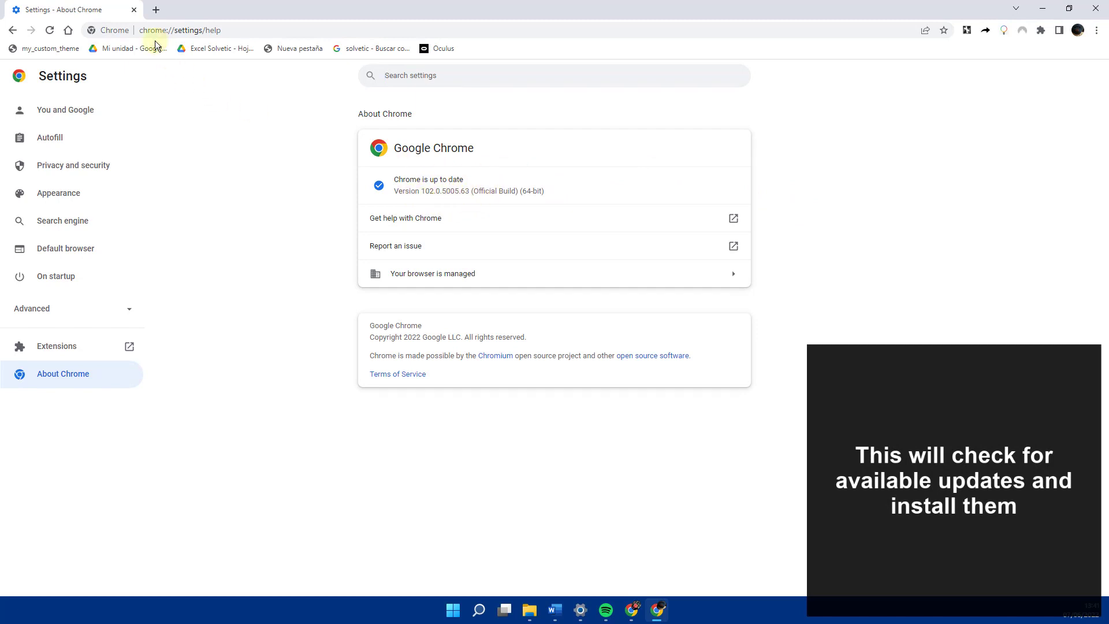
Return to Chrome's home page and open the Extensions management page
left_click(67, 30)
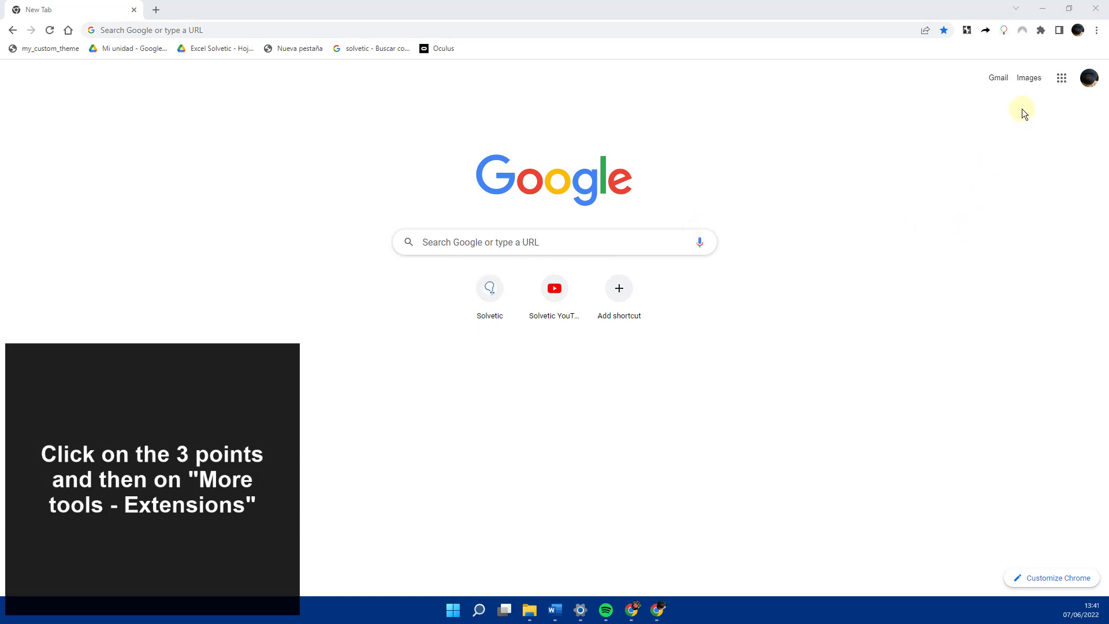
left_click(1096, 31)
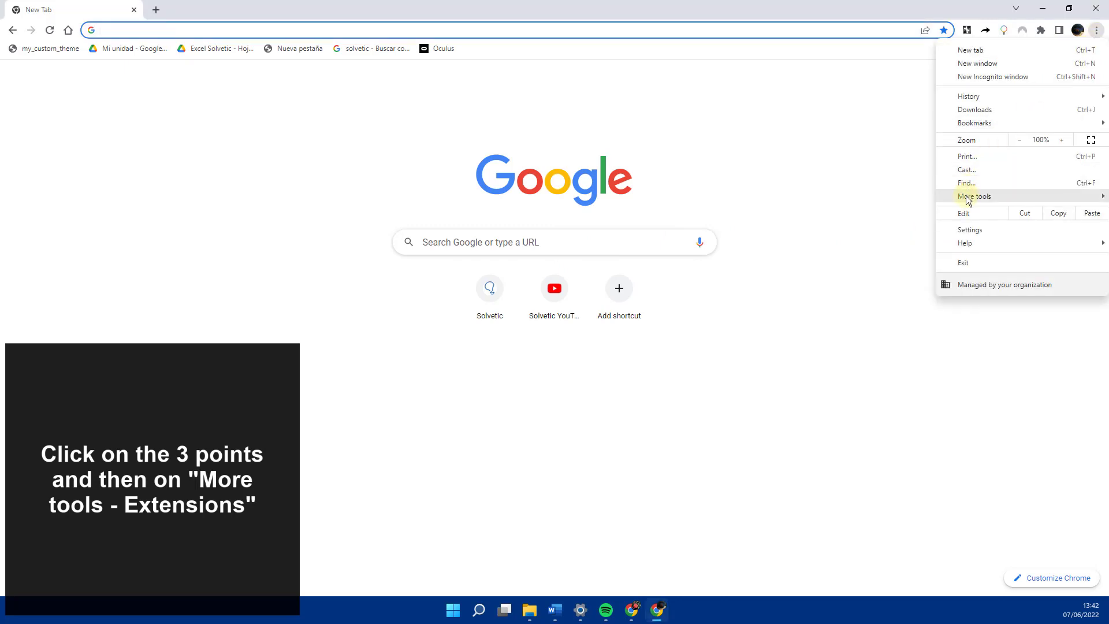
mouse_move(967, 198)
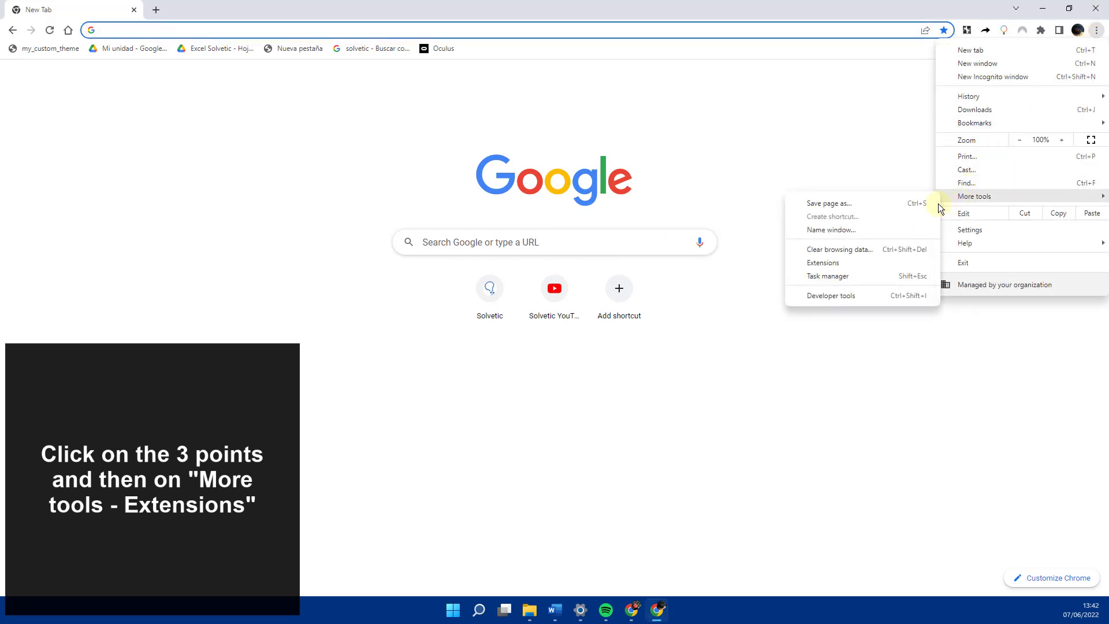
left_click(823, 265)
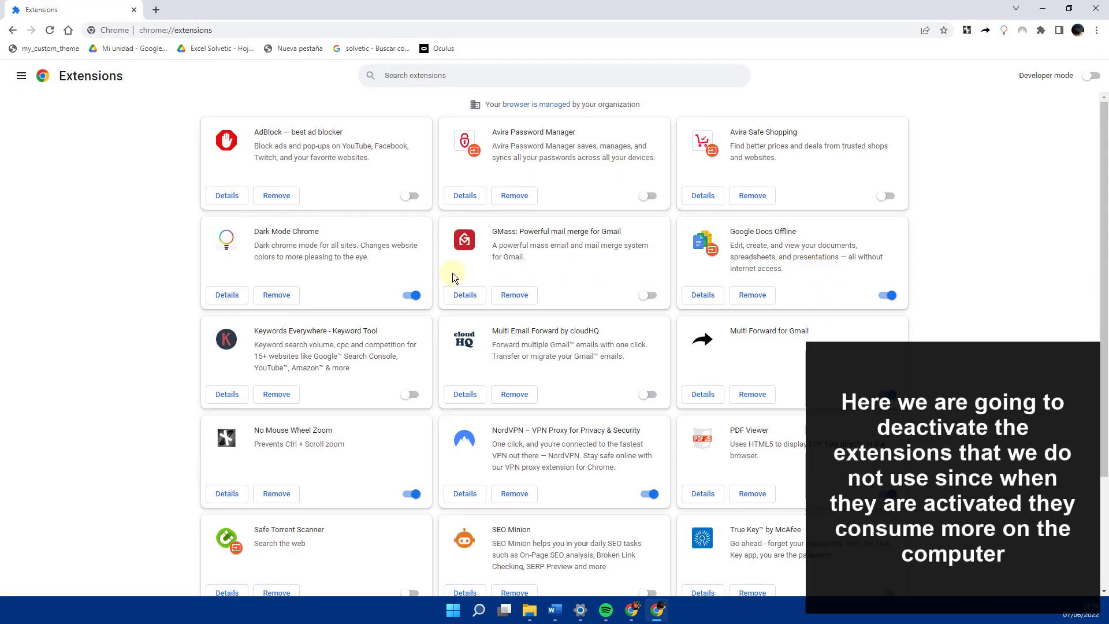
Turn off the Dark Mode Chrome, Google Docs Offline, Multi Forward for Gmail, NordVPN, PDF Viewer and No Mouse Wheel Zoom extensions
left_click(413, 296)
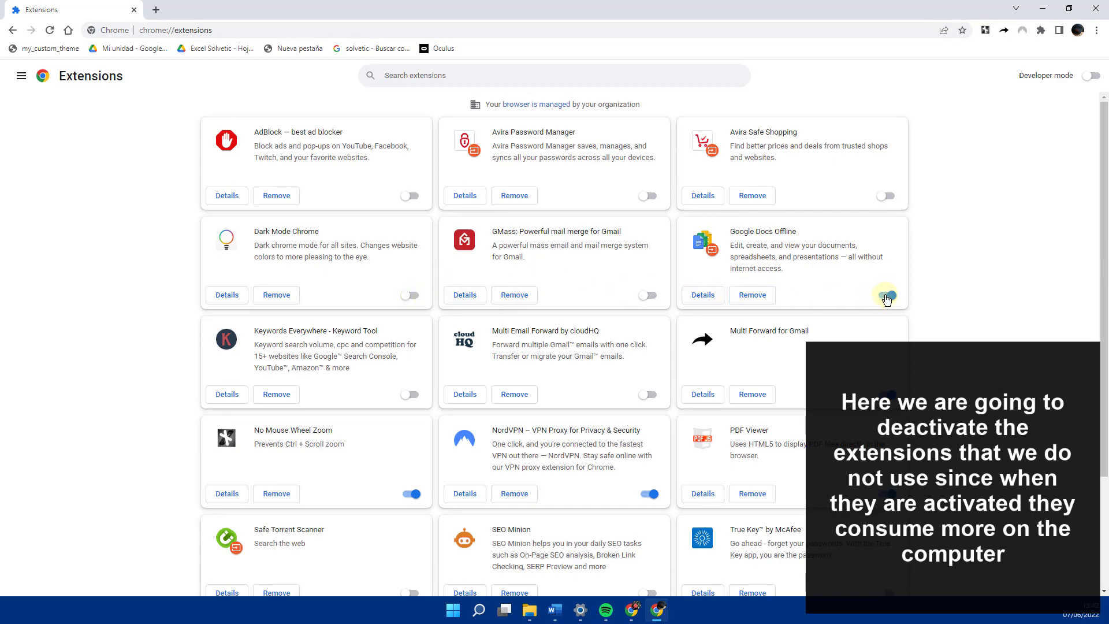
left_click(888, 295)
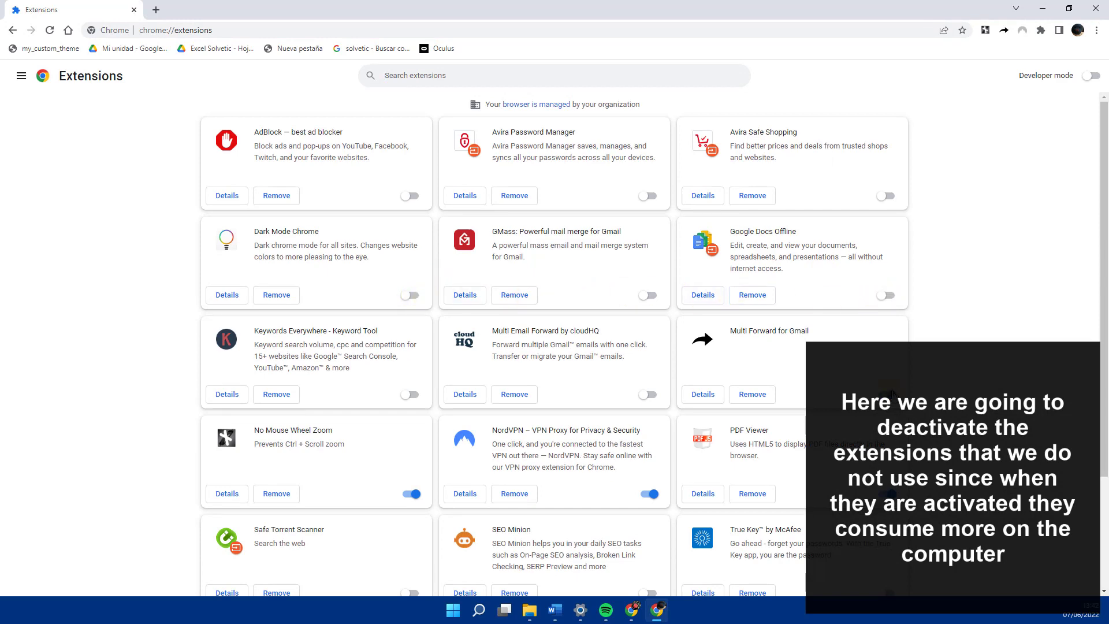
left_click(649, 496)
scroll(648, 462, "down", 3)
left_click(411, 346)
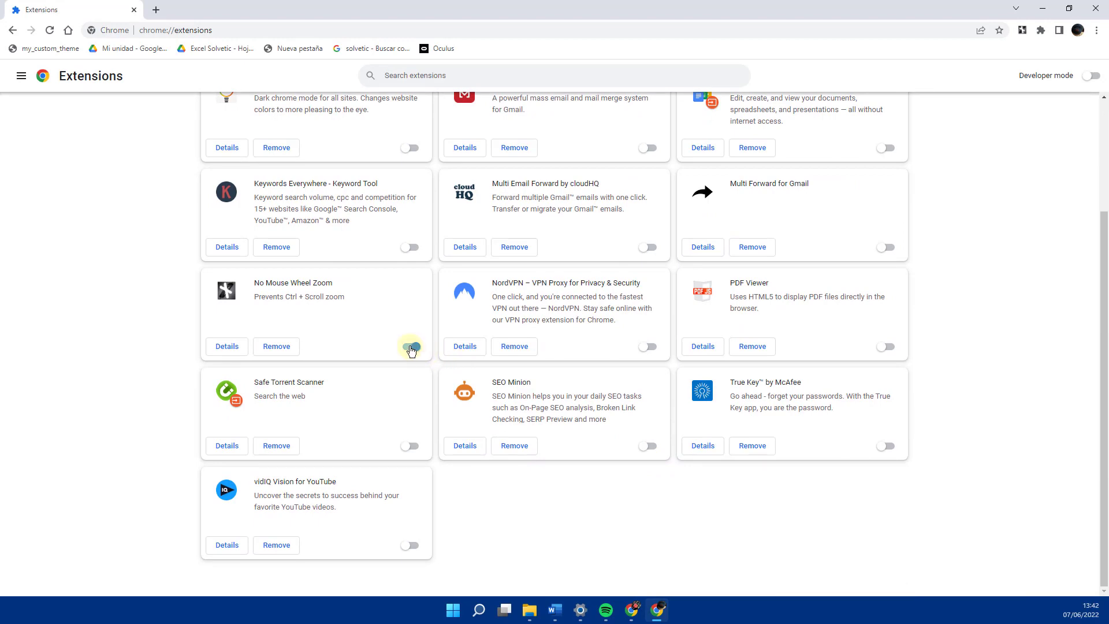
scroll(642, 400, "up", 2)
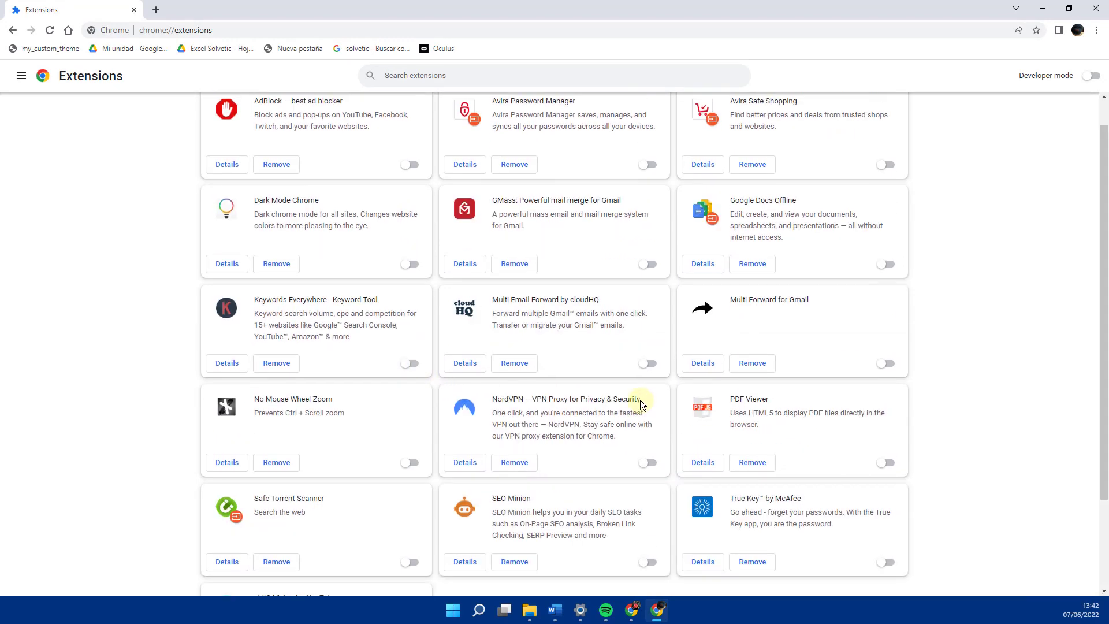
scroll(639, 403, "up", 1)
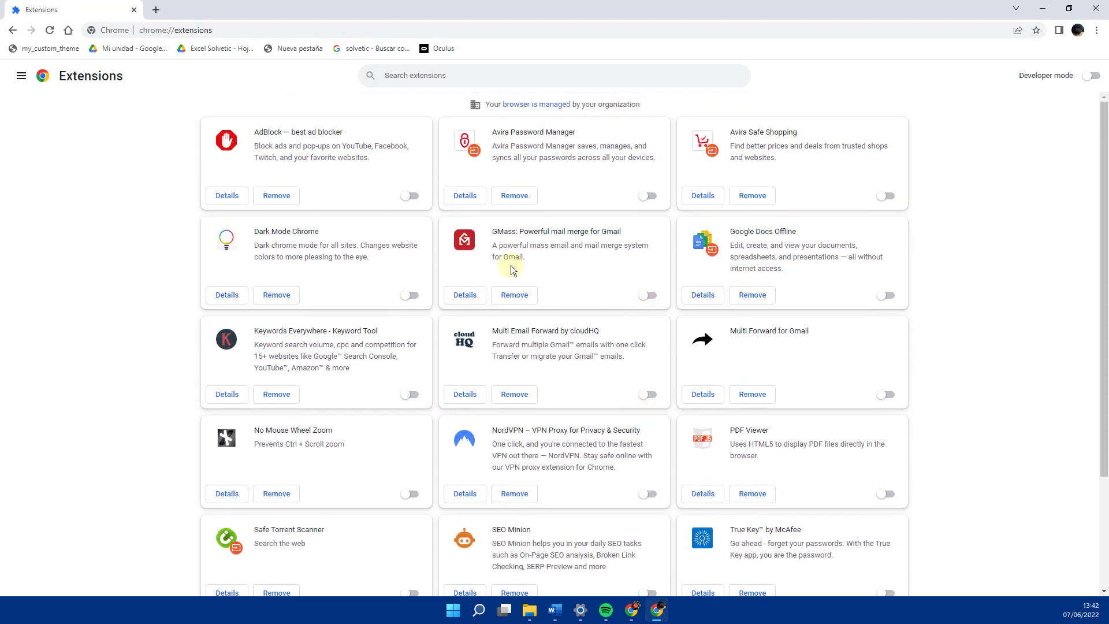
Return to the home page, open Clear browsing data and set the basic time range to All time
left_click(69, 32)
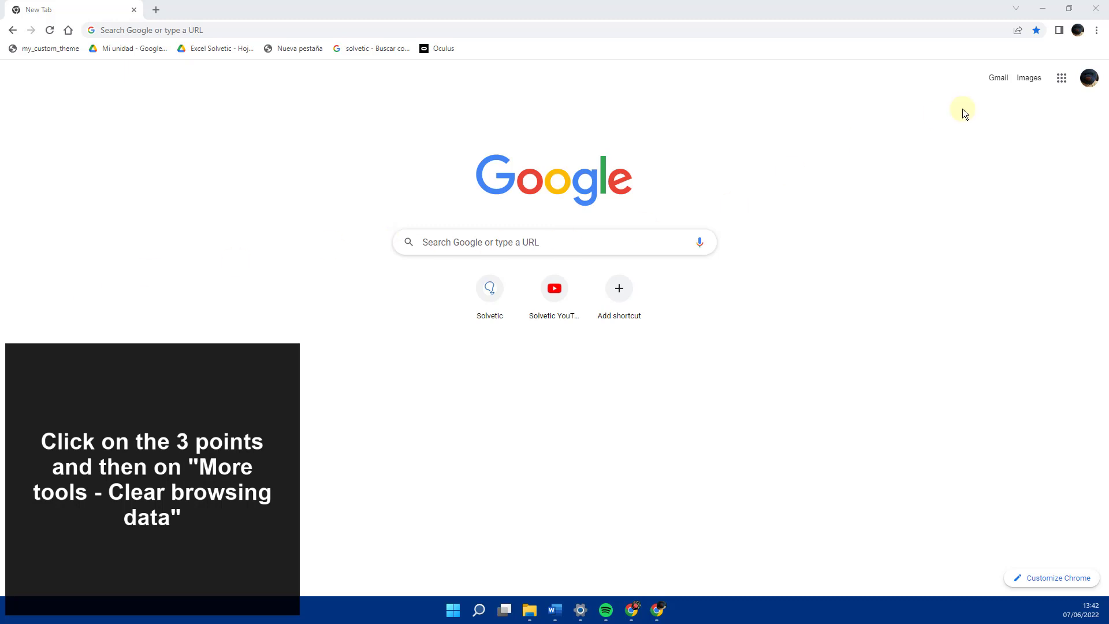
left_click(1096, 30)
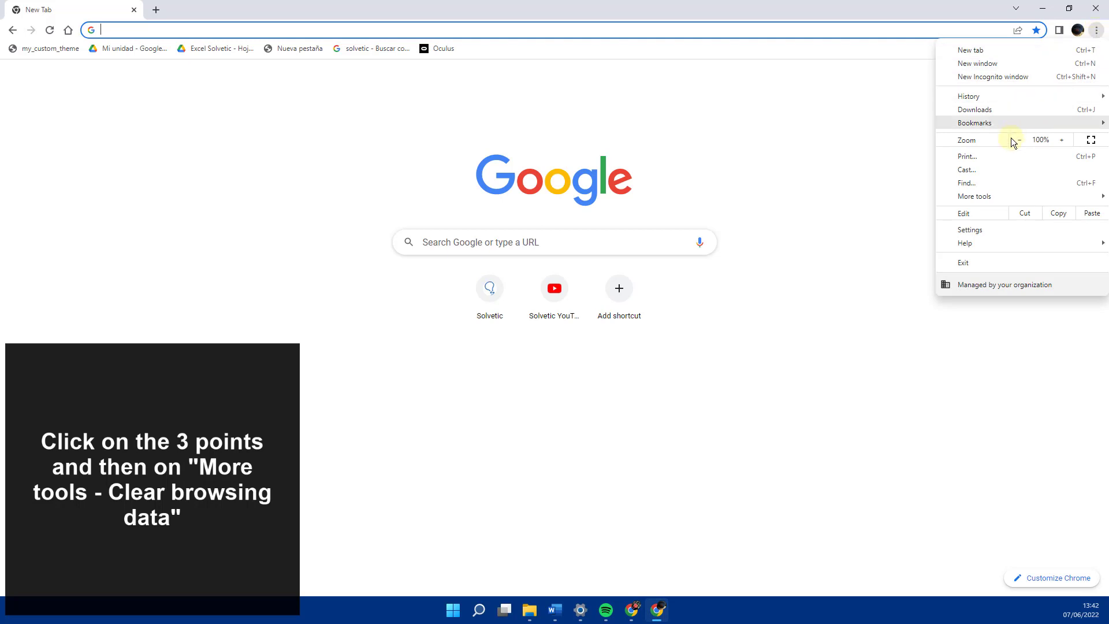
mouse_move(987, 196)
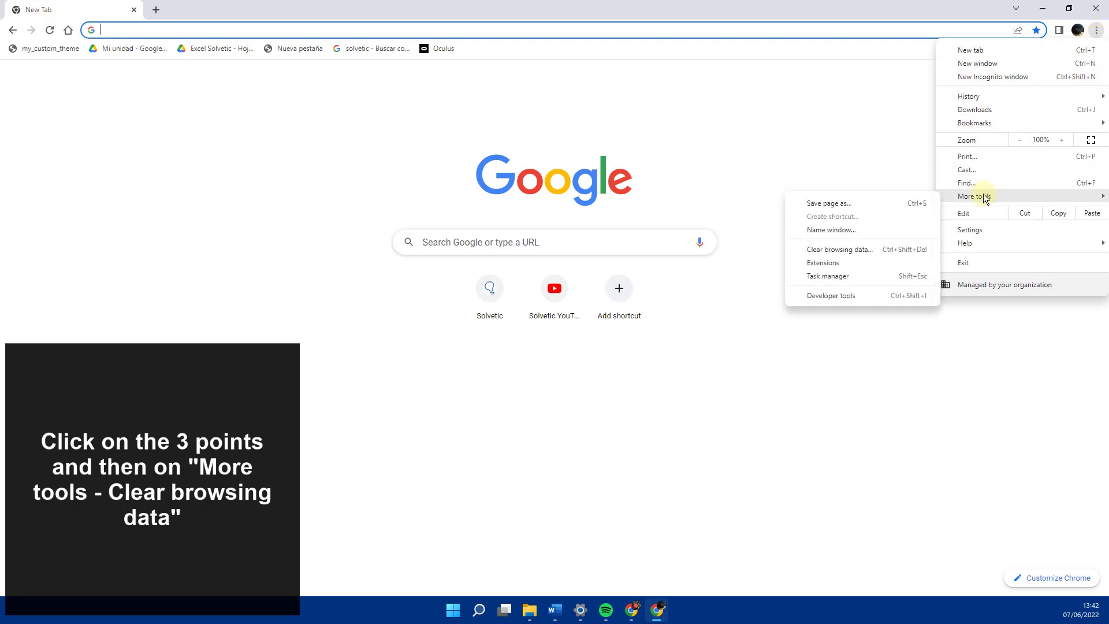
left_click(851, 250)
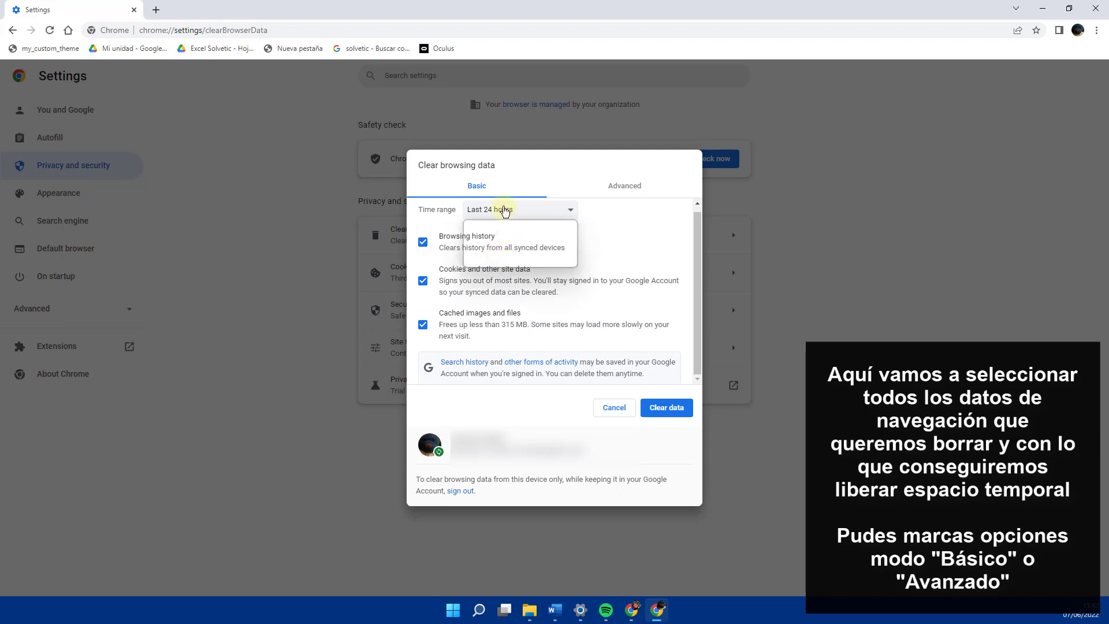
left_click(508, 213)
left_click(490, 263)
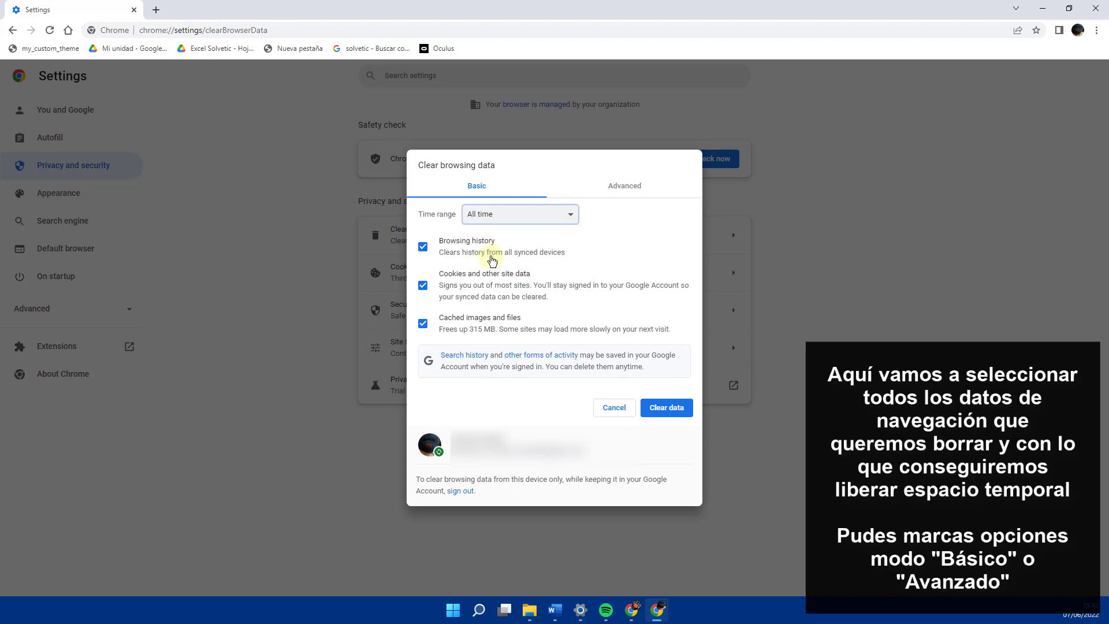
Exclude passwords and other sign-in data and autofill form data from the advanced clearing options
left_click(602, 195)
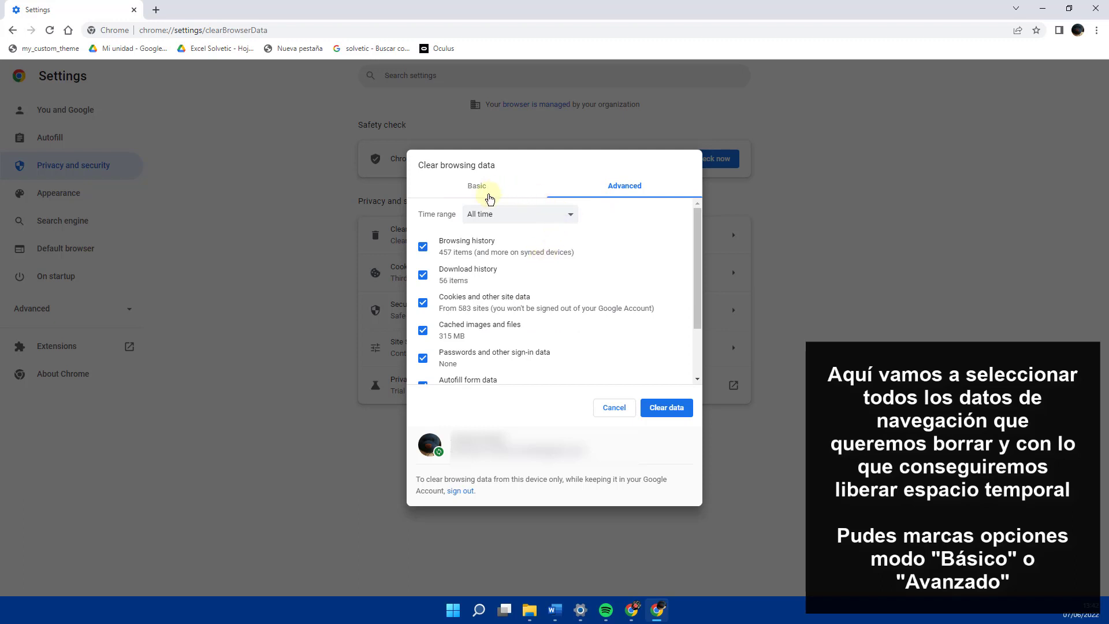
scroll(508, 245, "down", 1)
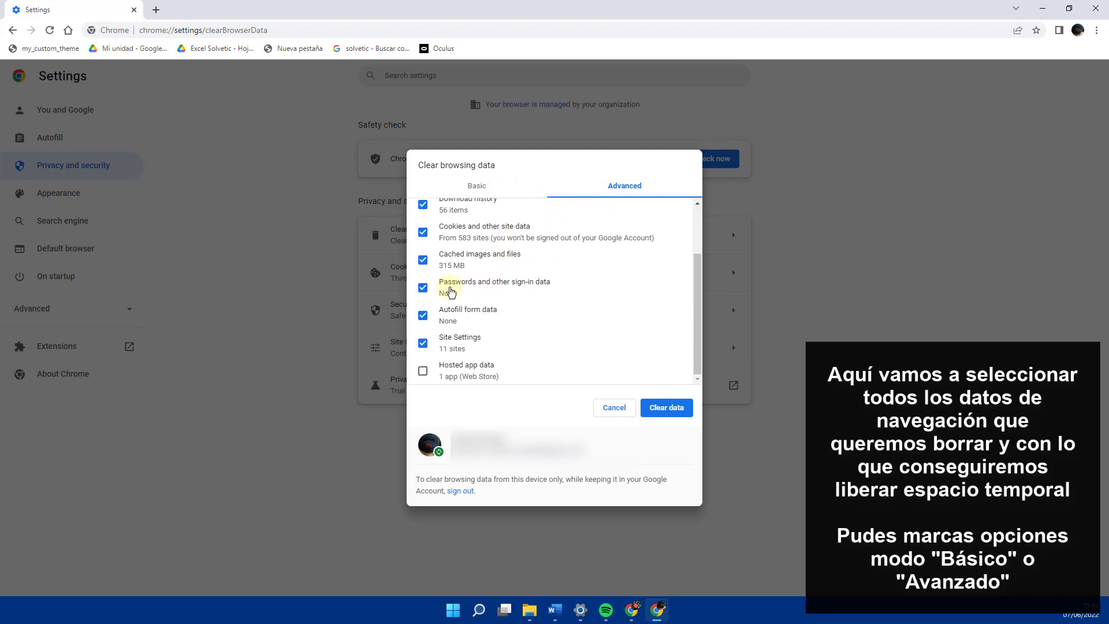
left_click(450, 291)
left_click(422, 316)
scroll(527, 324, "up", 1)
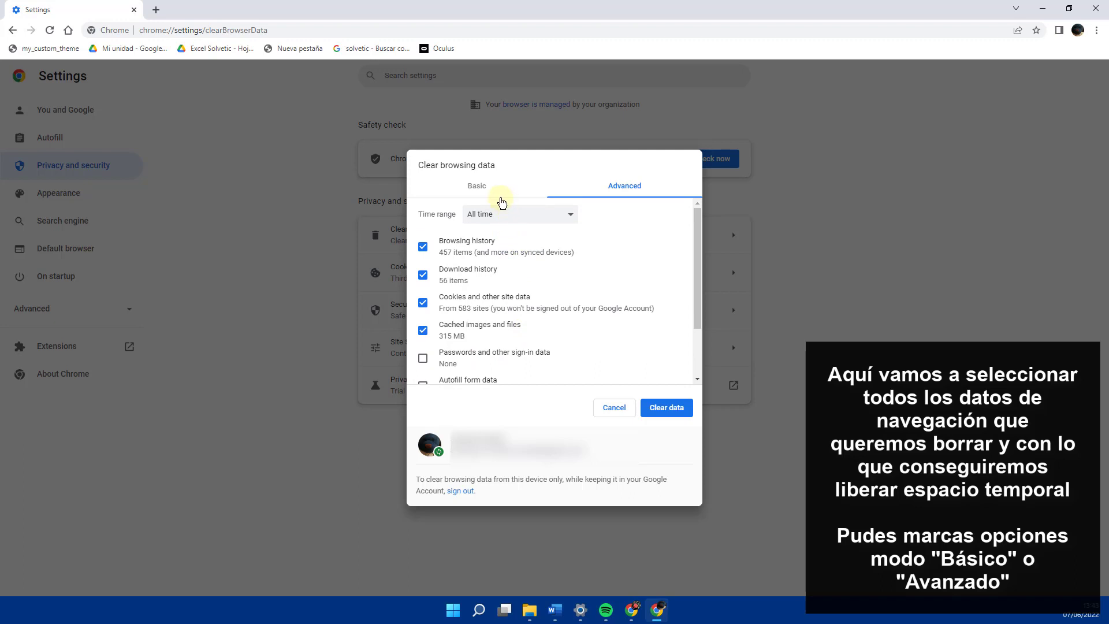
Clear the browsing history, cookies and cached files using the basic options, and return to the home page
left_click(477, 181)
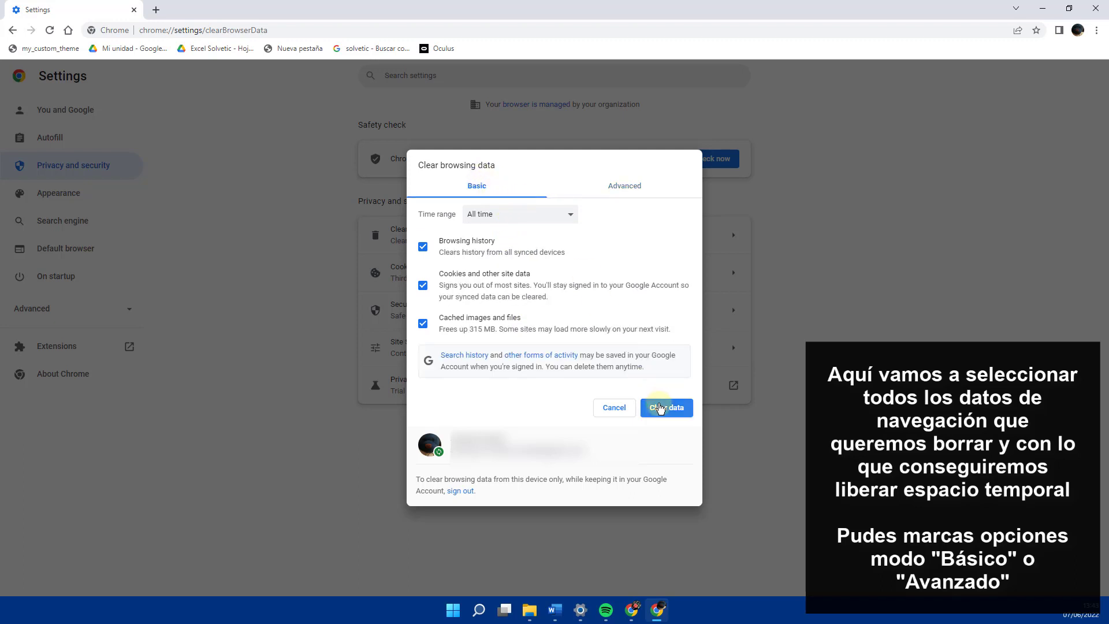
left_click(660, 408)
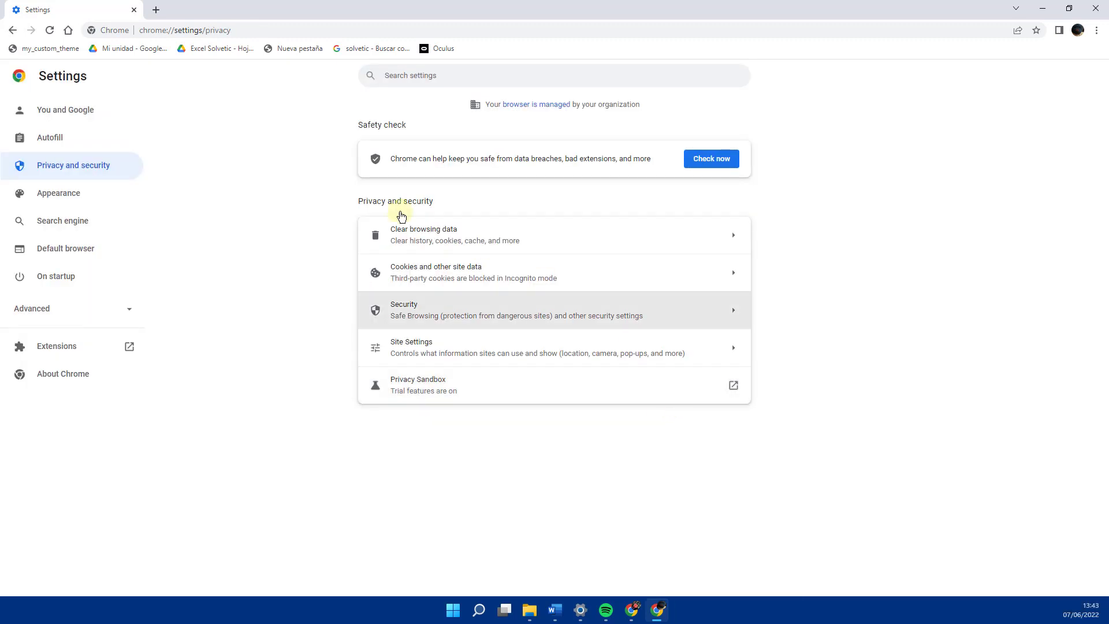
left_click(69, 30)
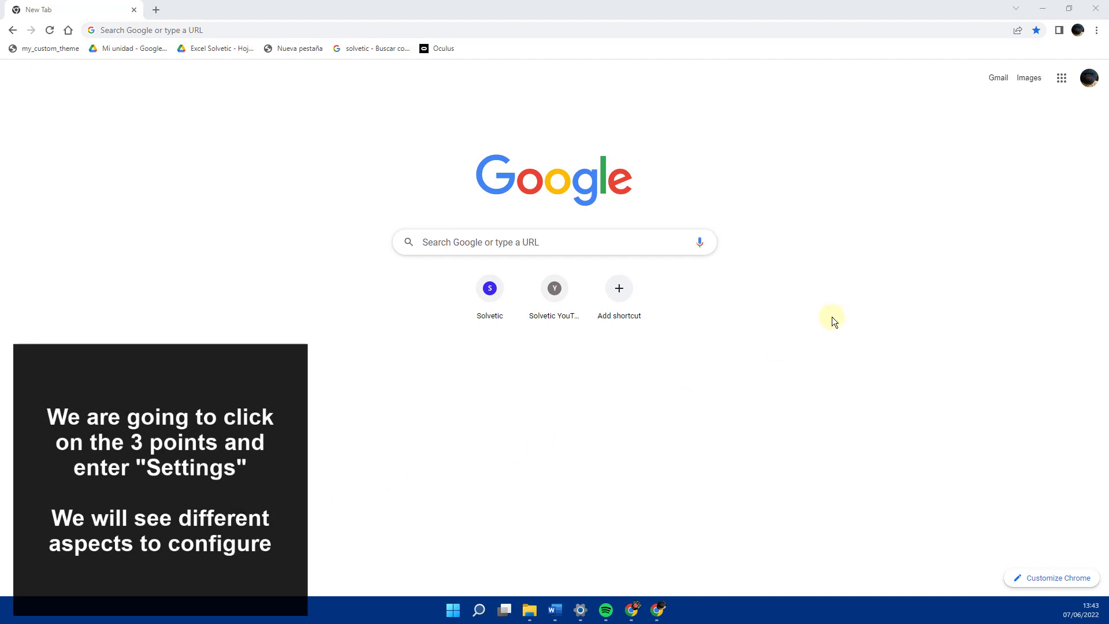
Open the Cookies and other site data page in Chrome's Privacy and security settings
left_click(1096, 30)
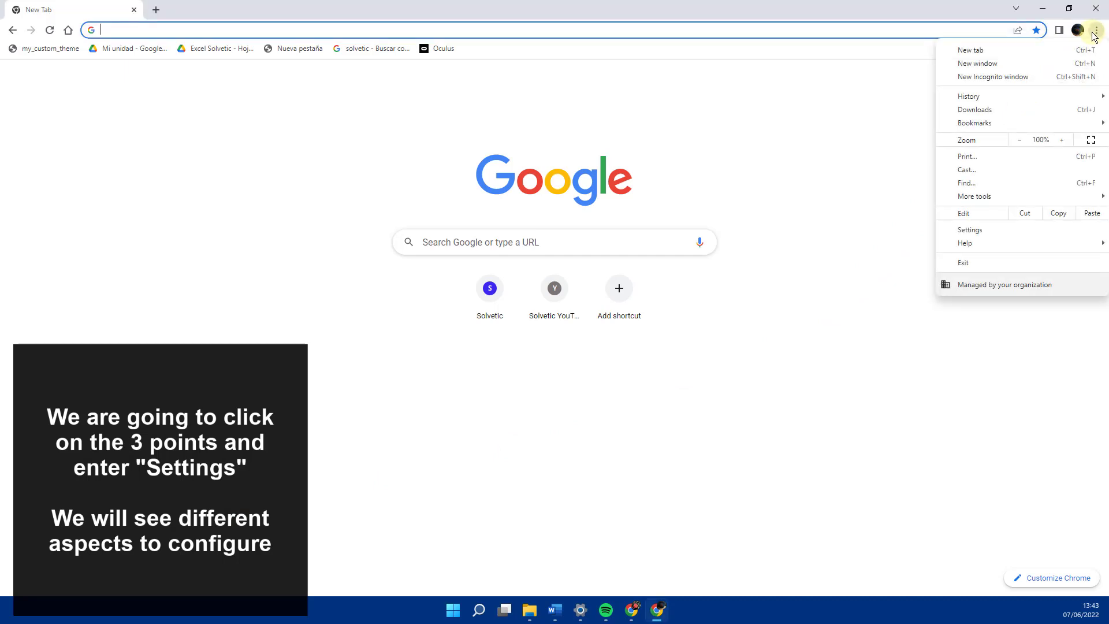
left_click(971, 231)
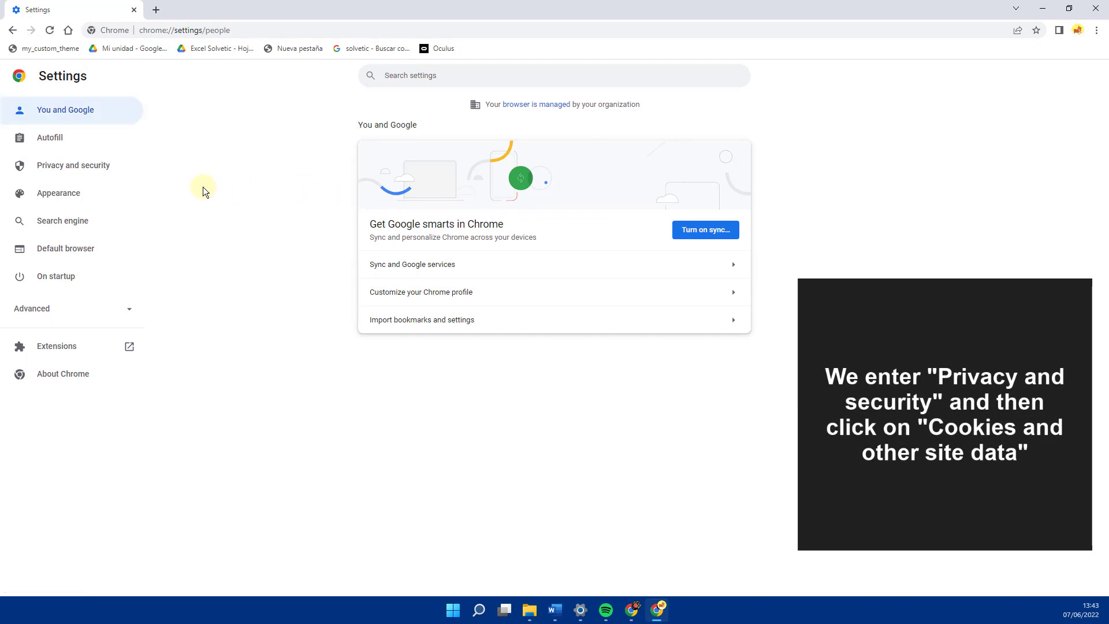
left_click(101, 171)
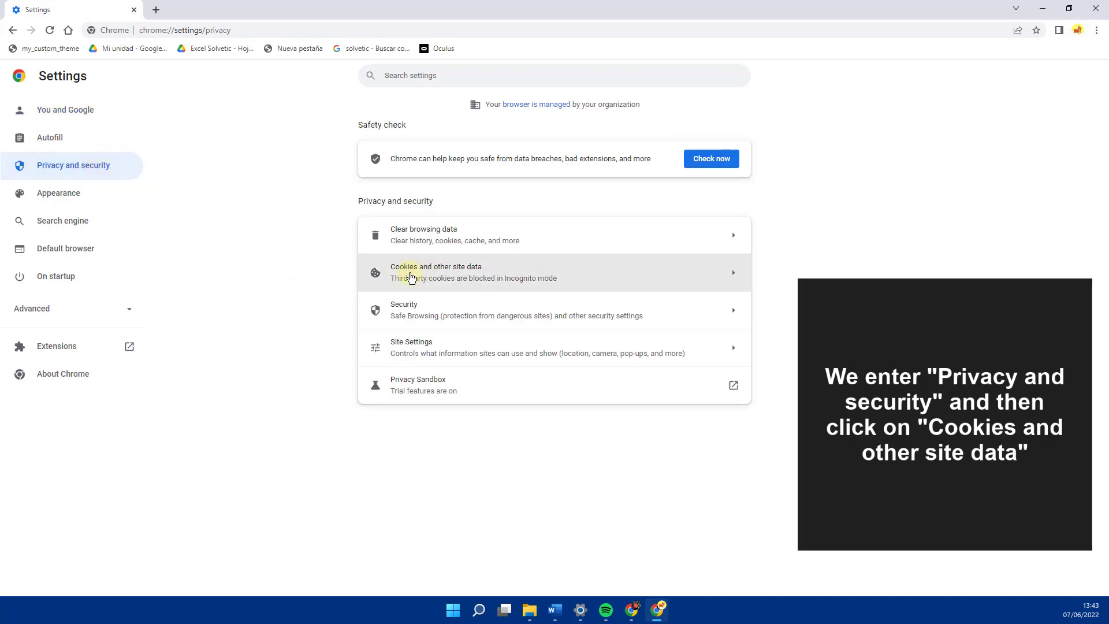
left_click(411, 277)
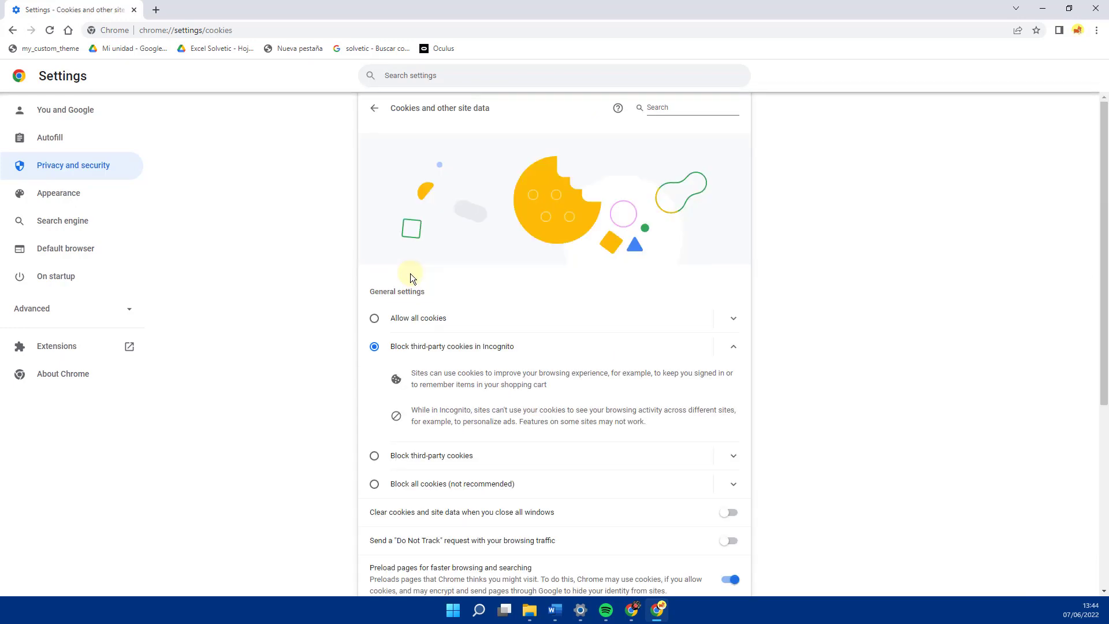
Make sure "Preload pages for faster browsing and searching" is turned on in the cookie settings
scroll(265, 278, "down", 5)
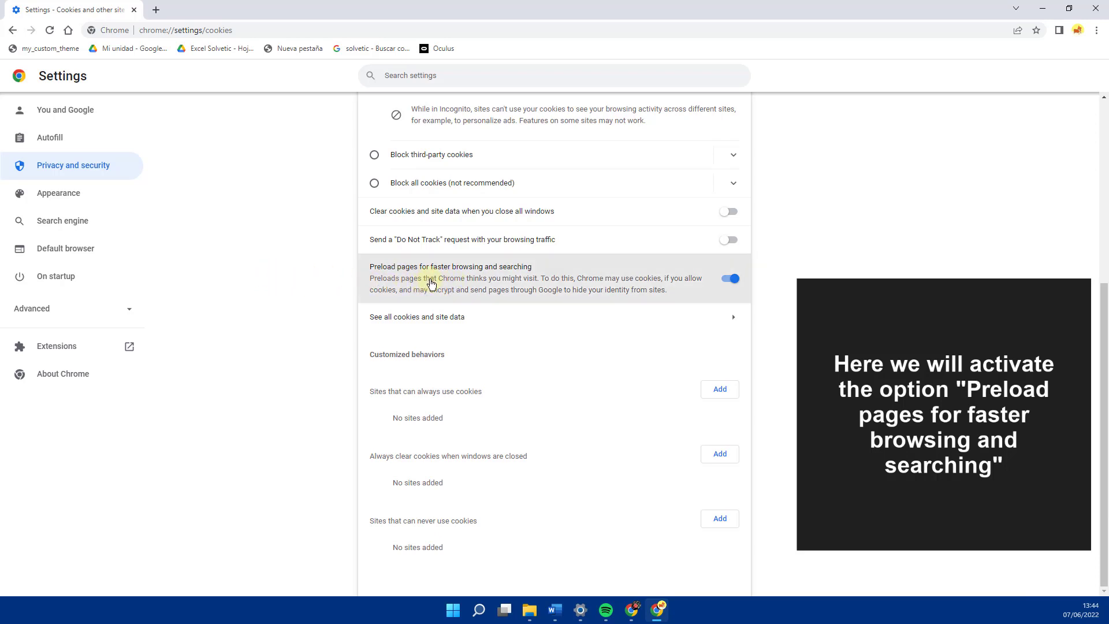
left_click(430, 282)
left_click(725, 281)
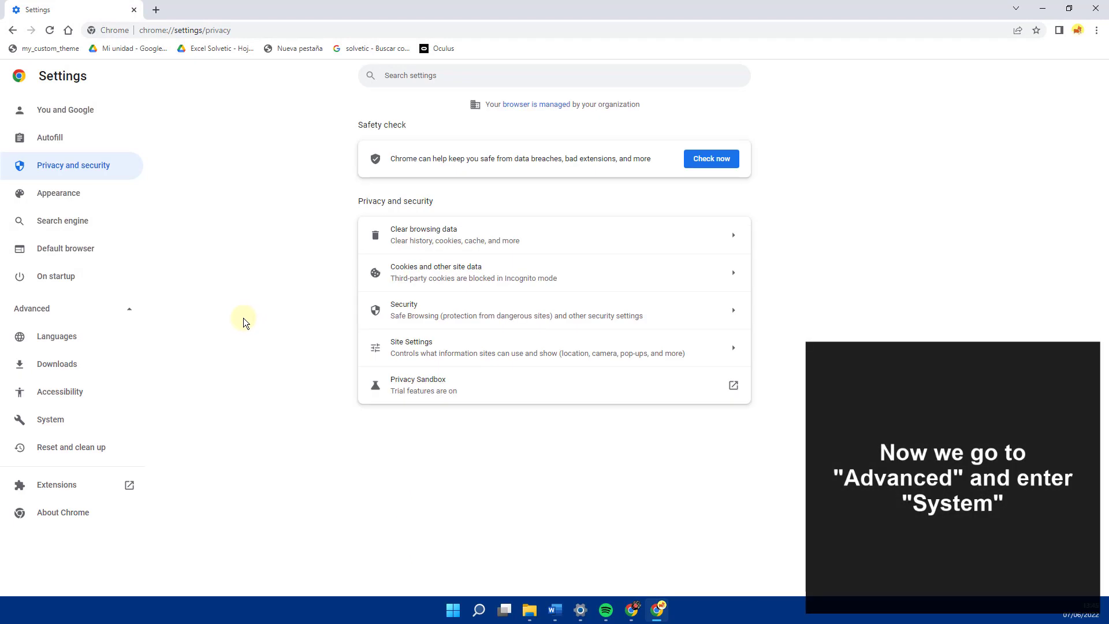
In the advanced System settings, turn off running background apps when Chrome is closed and turn on hardware acceleration
left_click(118, 316)
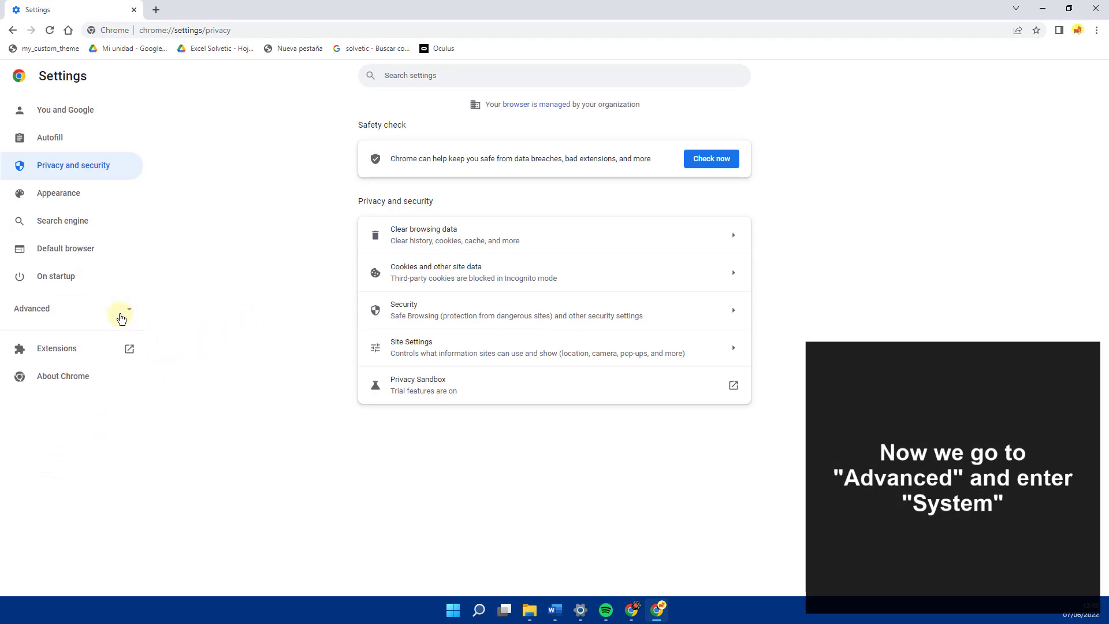
left_click(59, 310)
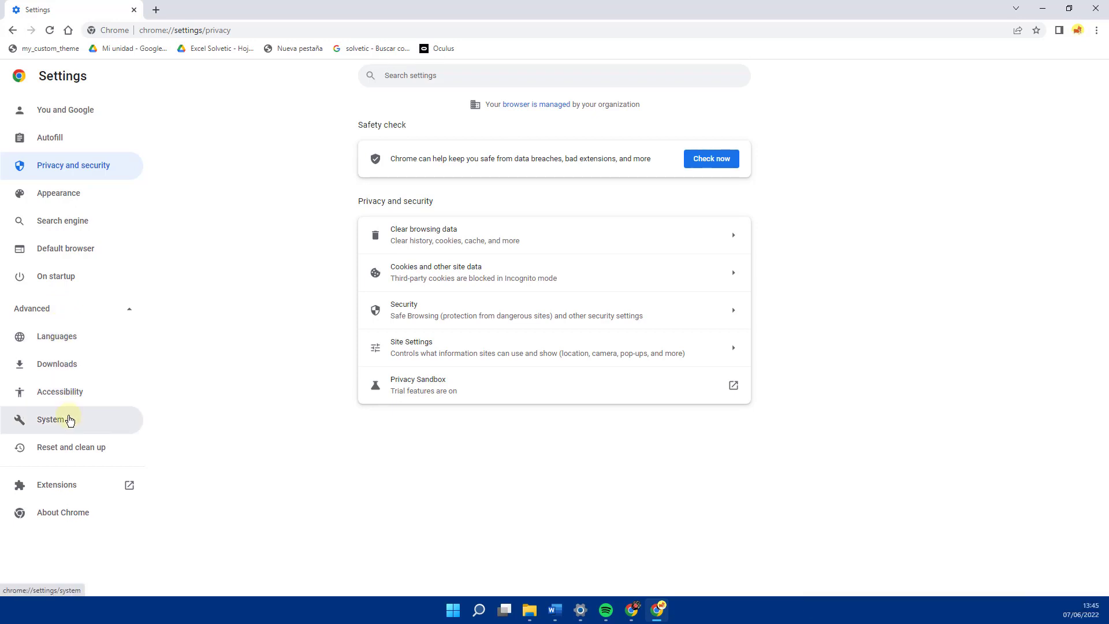
left_click(68, 418)
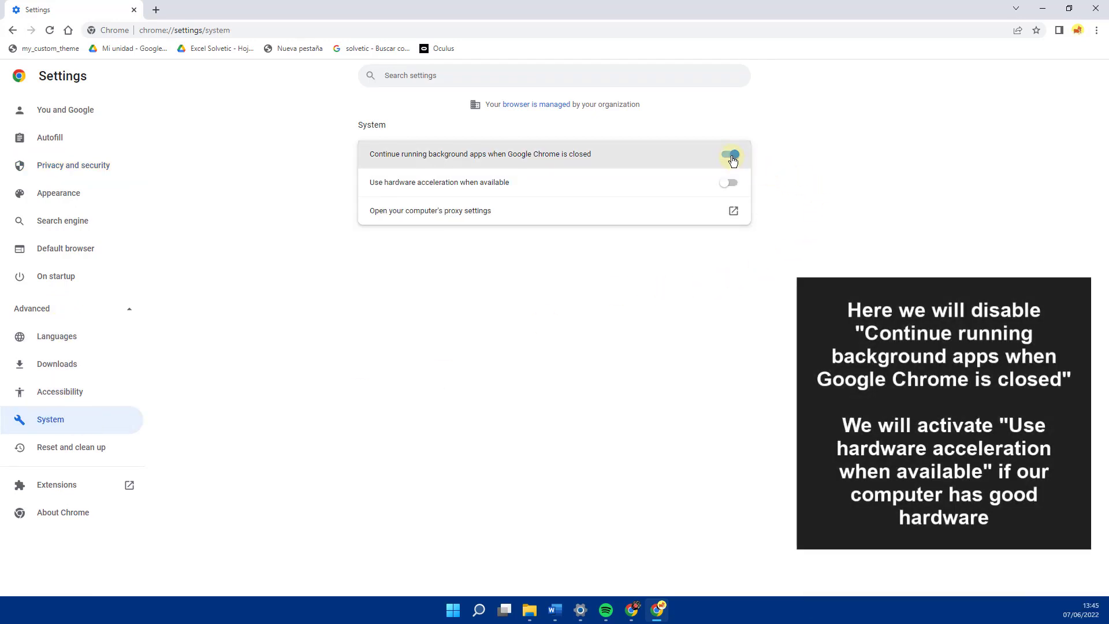
left_click(731, 157)
left_click(731, 186)
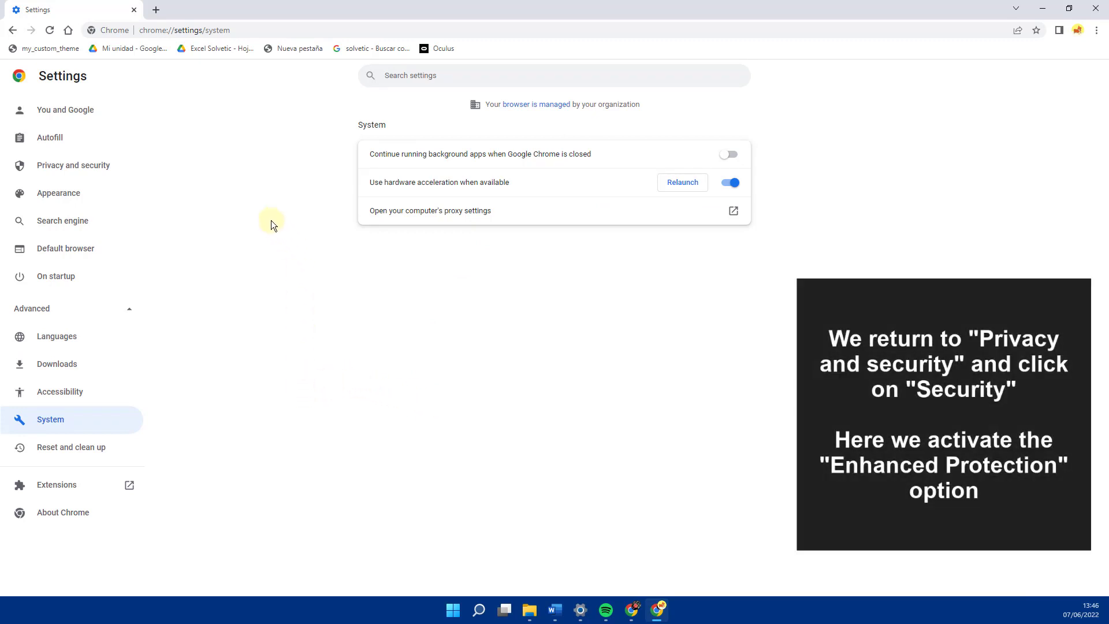
Open the Security page under Privacy and security and review the Enhanced protection option for Safe Browsing
left_click(107, 170)
left_click(92, 168)
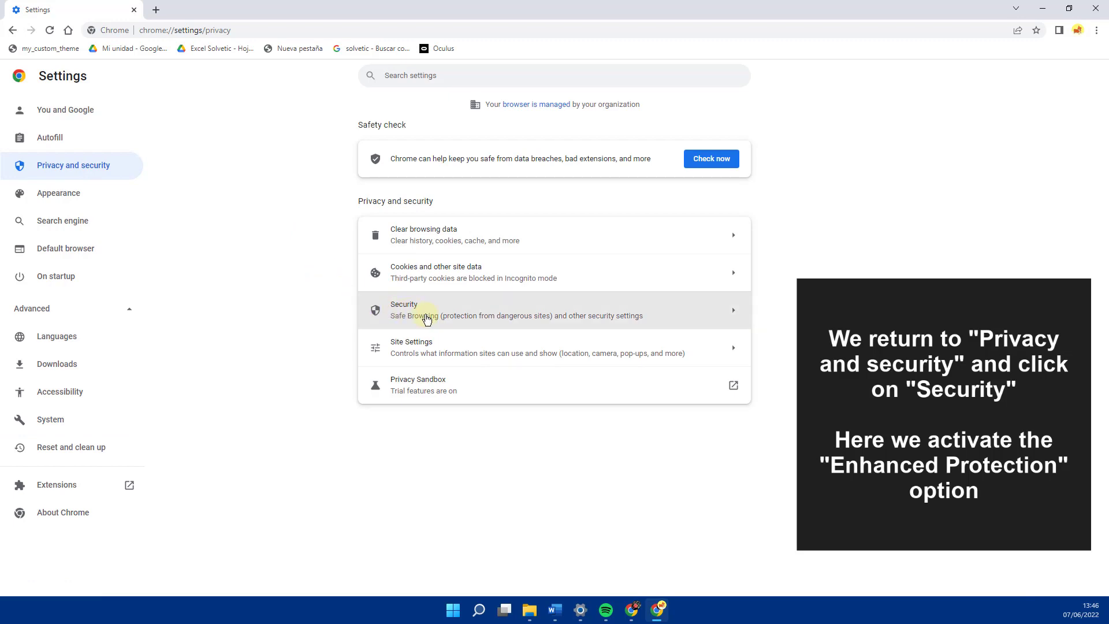
left_click(427, 319)
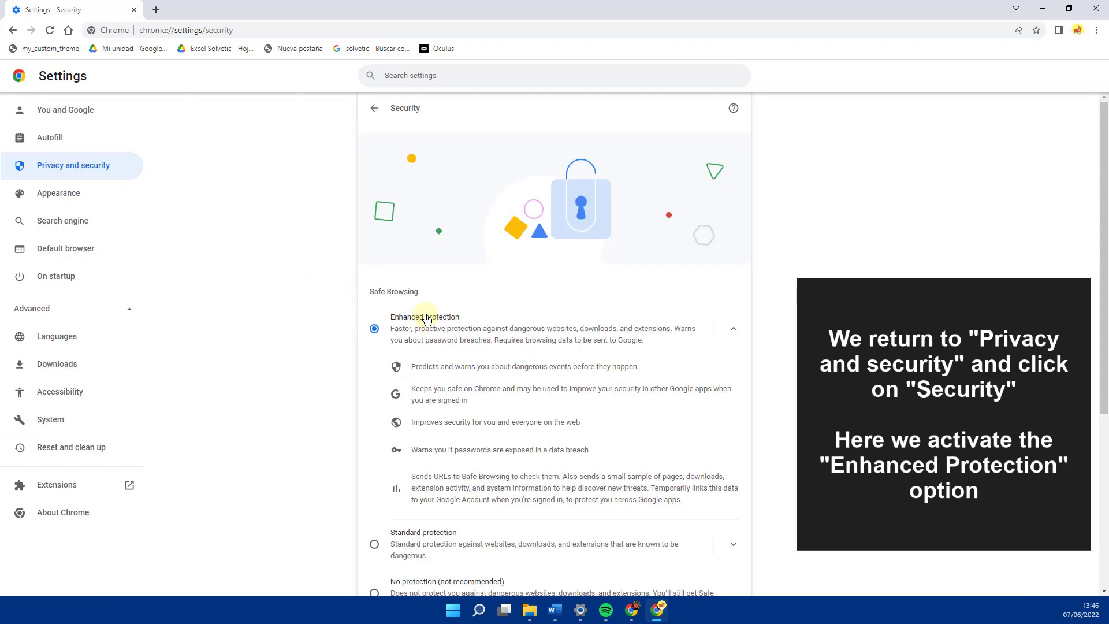
scroll(439, 364, "down", 4)
scroll(451, 254, "up", 2)
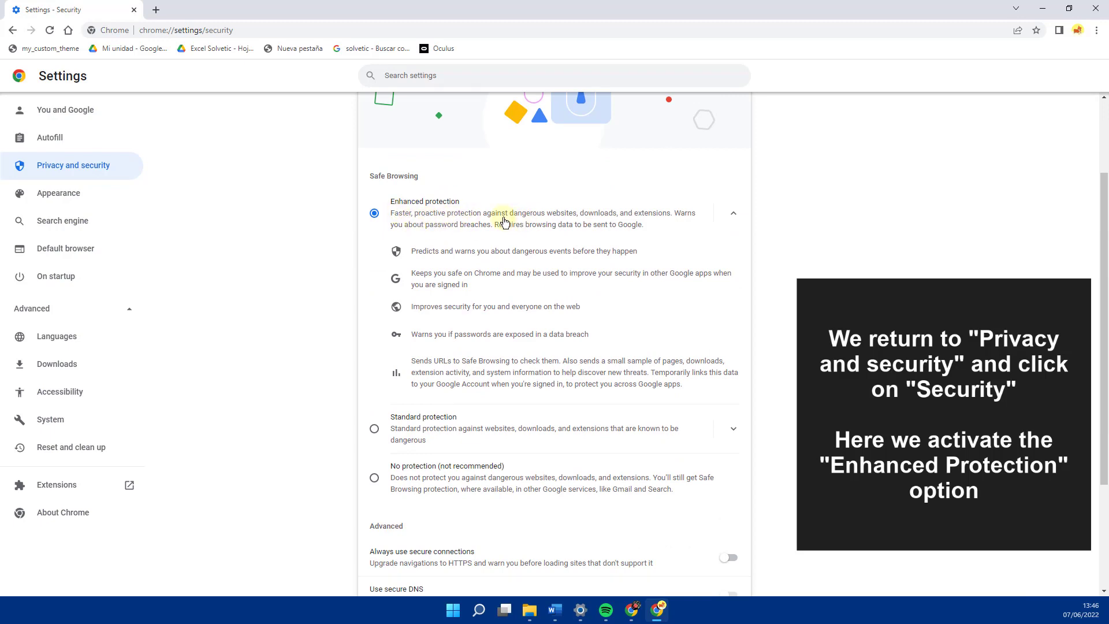
scroll(474, 231, "down", 2)
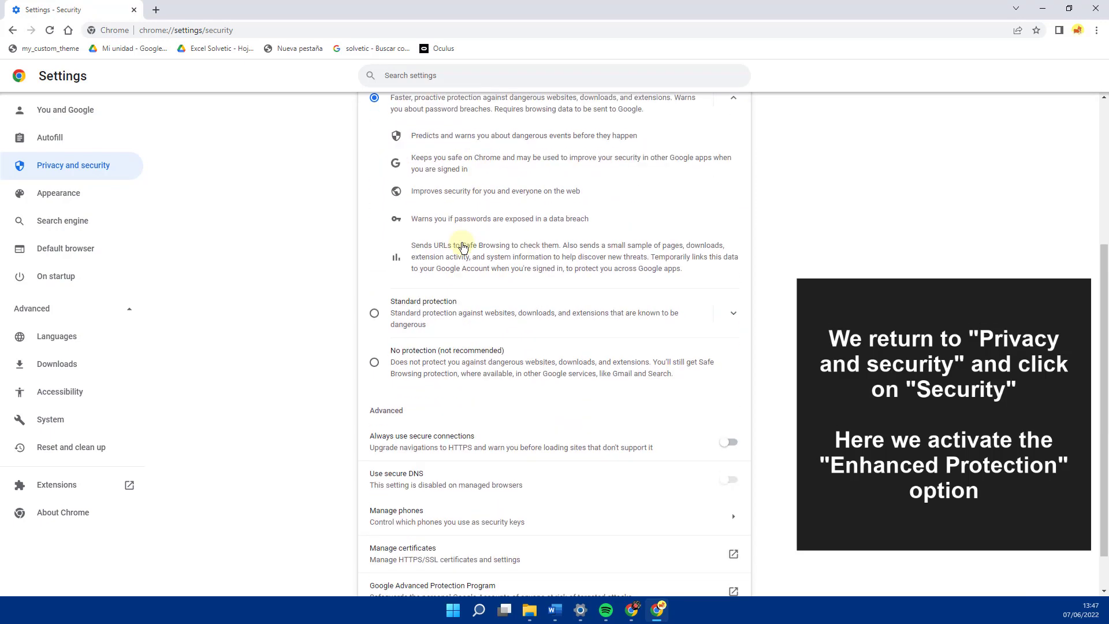
scroll(456, 243, "up", 2)
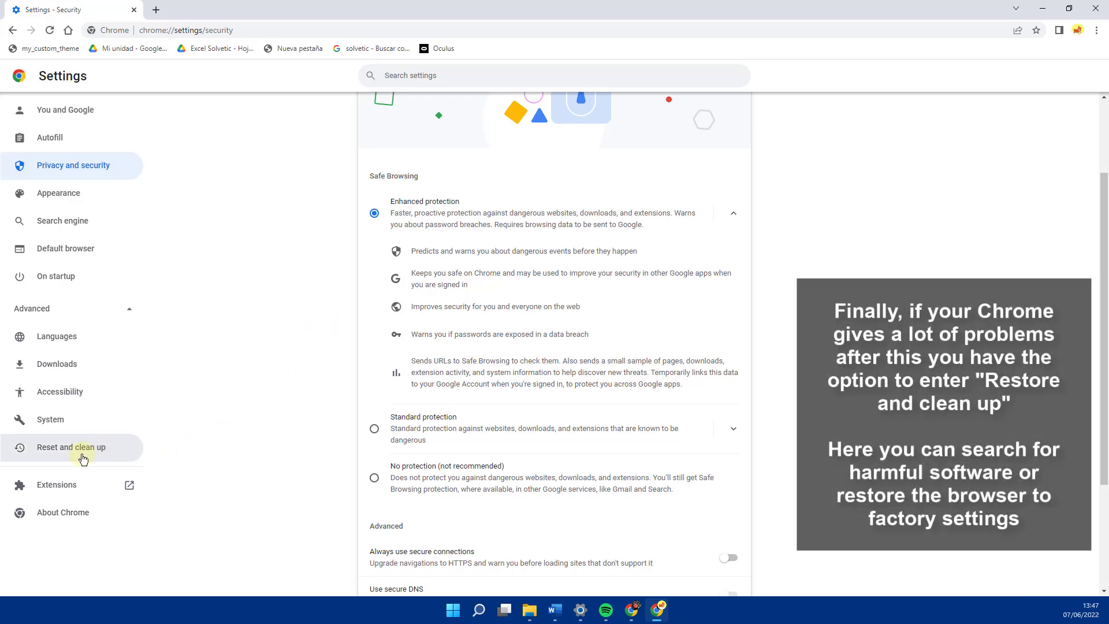
Review the Clean up computer and Restore settings to their original defaults options under Reset and clean up, without resetting
left_click(106, 456)
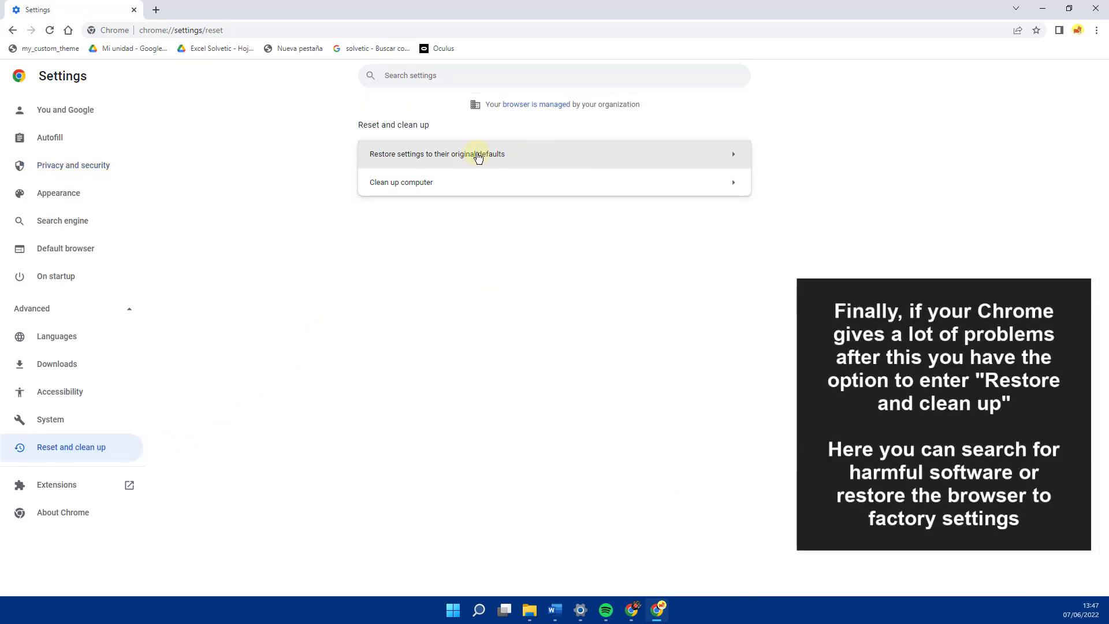
left_click(495, 182)
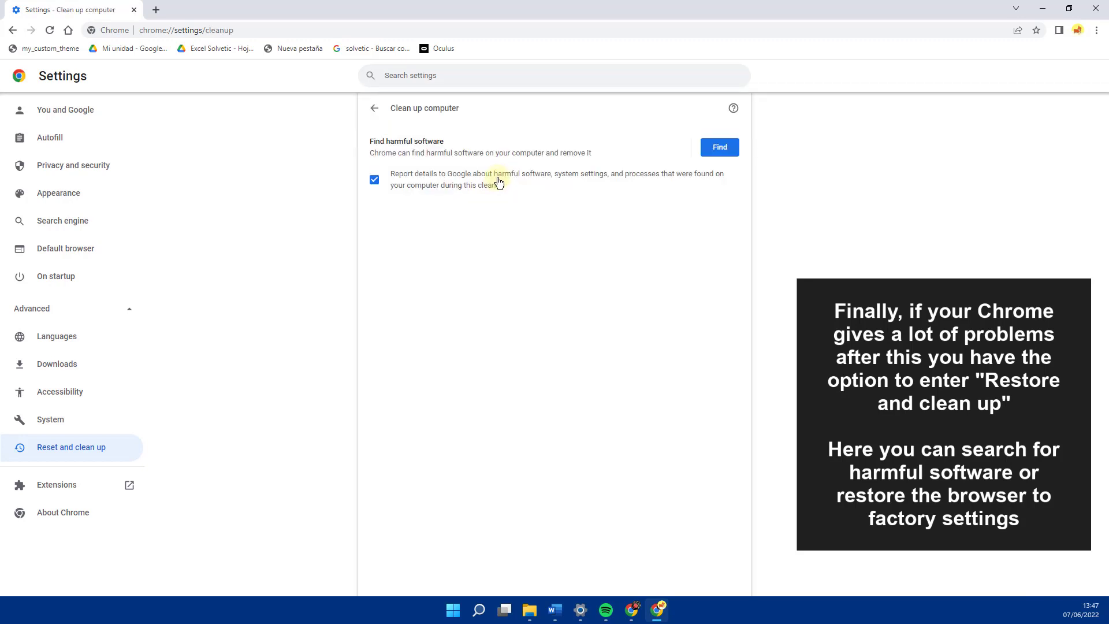
left_click(377, 109)
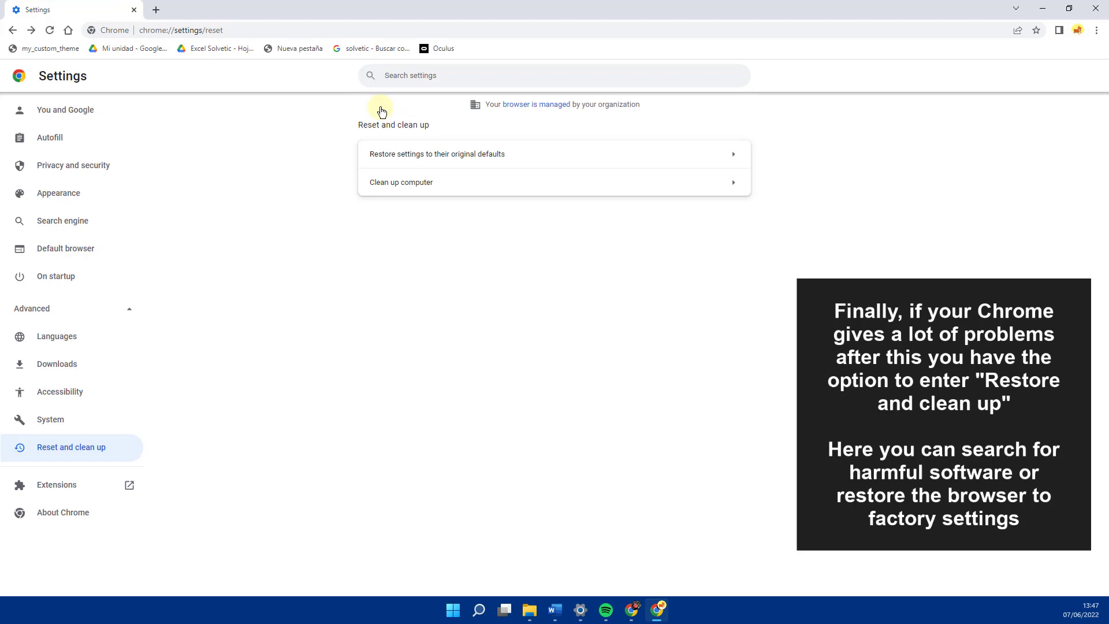
left_click(442, 163)
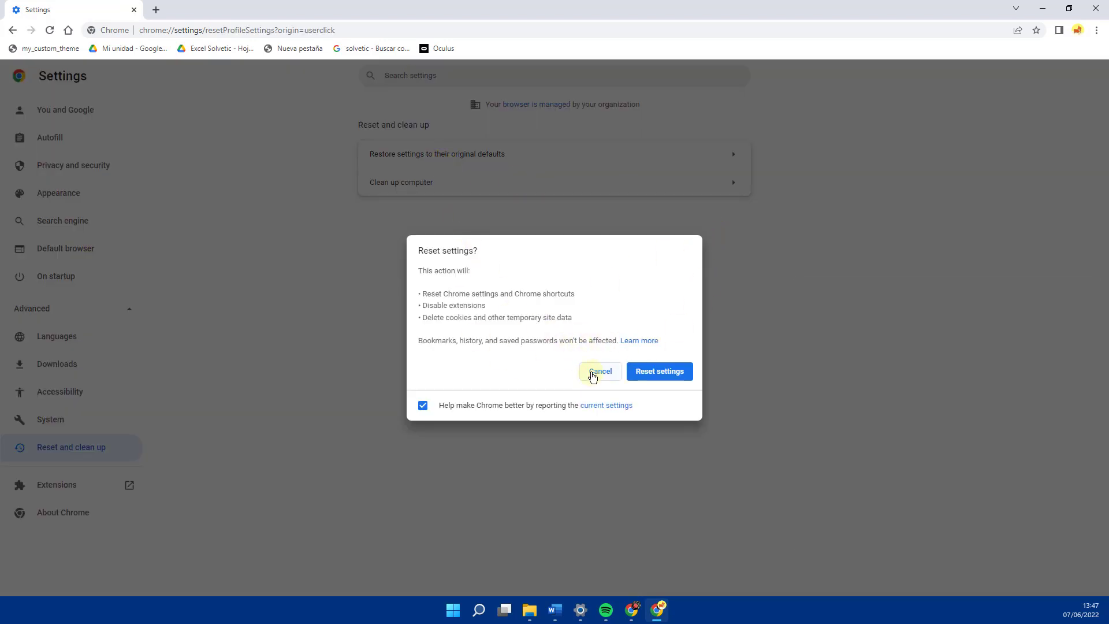
left_click(592, 375)
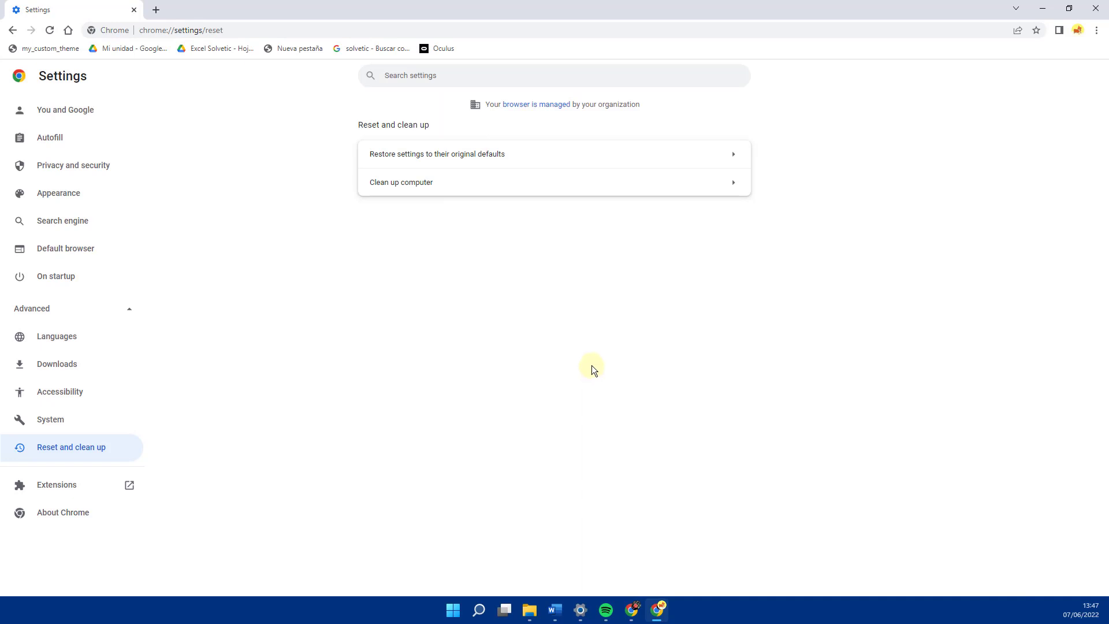